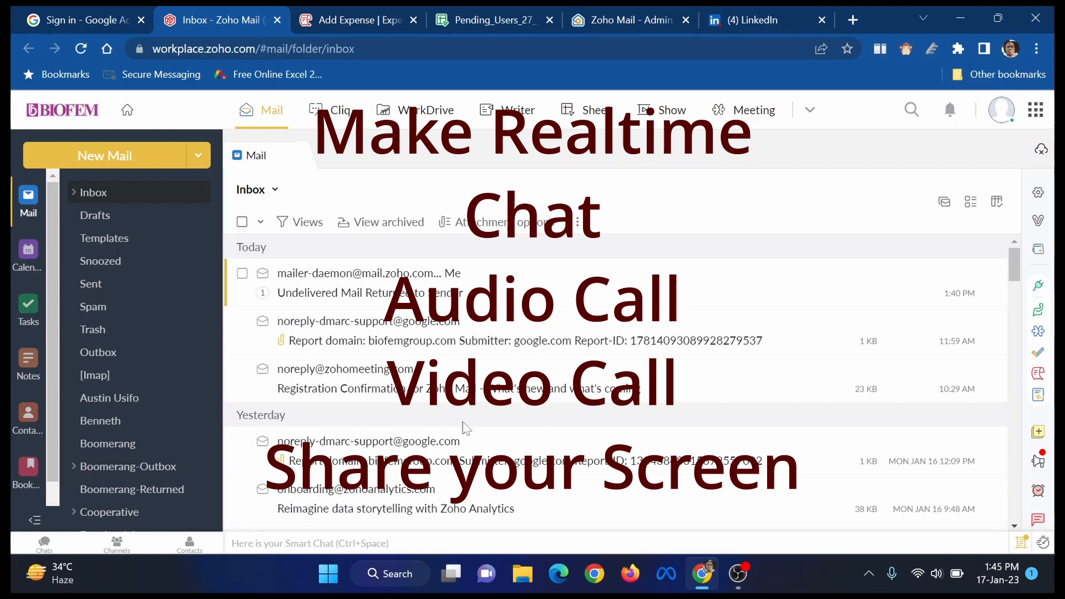
# Step: Open the mail signature settings and review the Biofem's Email Caveat signature
pyautogui.click(1038, 194)
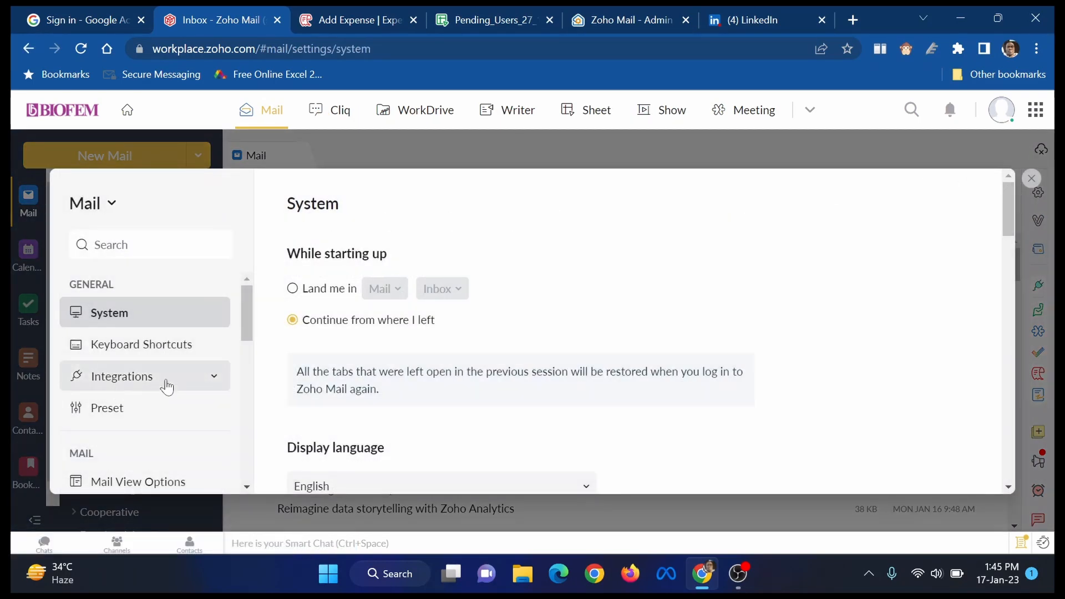
pyautogui.scroll(-10, 116, 423)
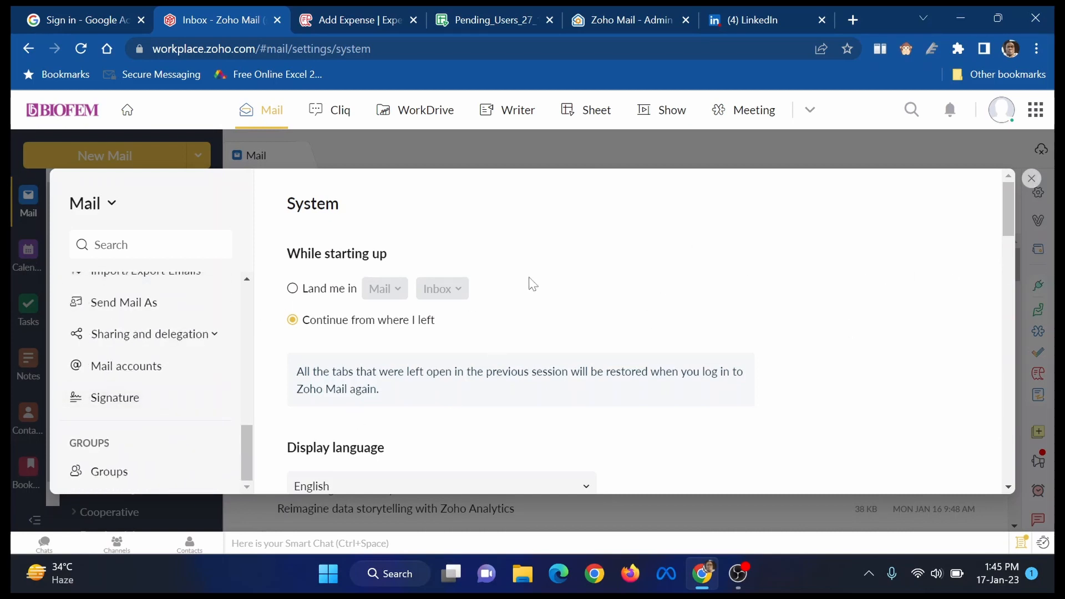
pyautogui.click(108, 407)
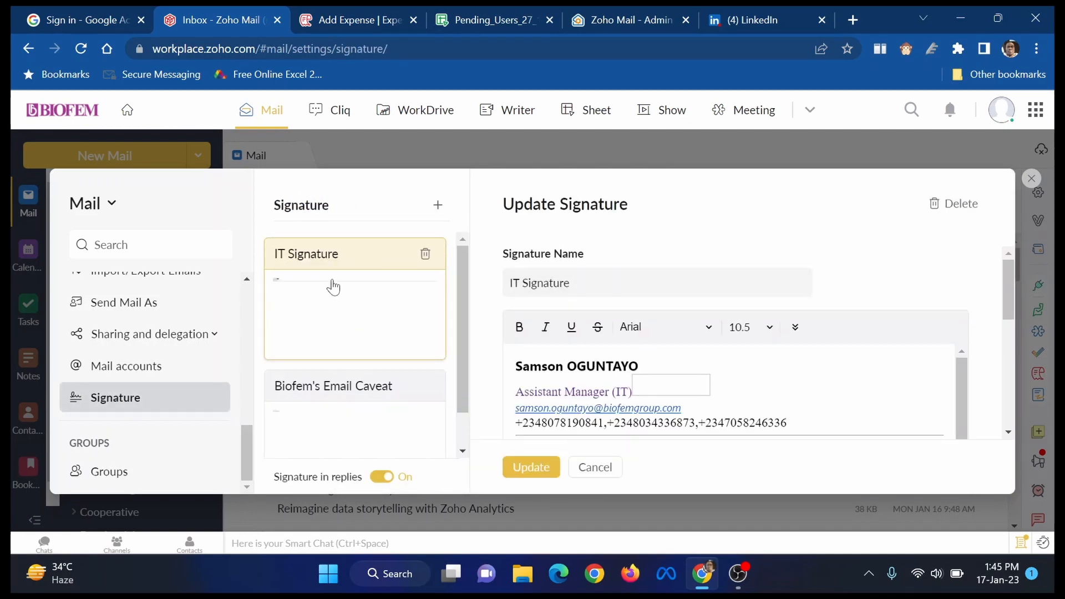
pyautogui.scroll(-1, 340, 432)
pyautogui.click(330, 403)
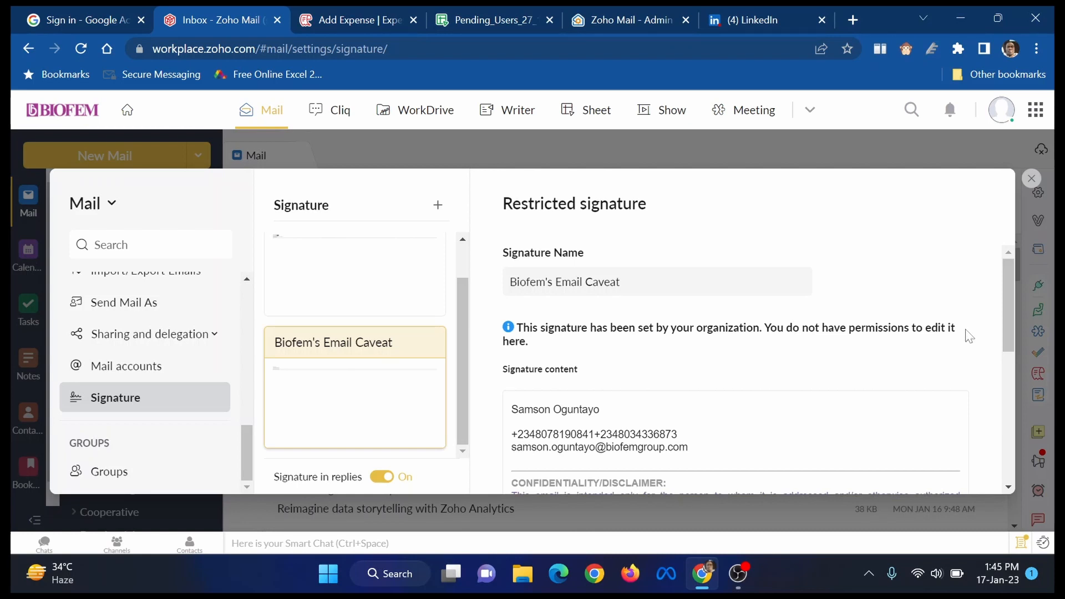
pyautogui.scroll(-3, 597, 402)
pyautogui.scroll(3, 598, 399)
pyautogui.scroll(2, 352, 373)
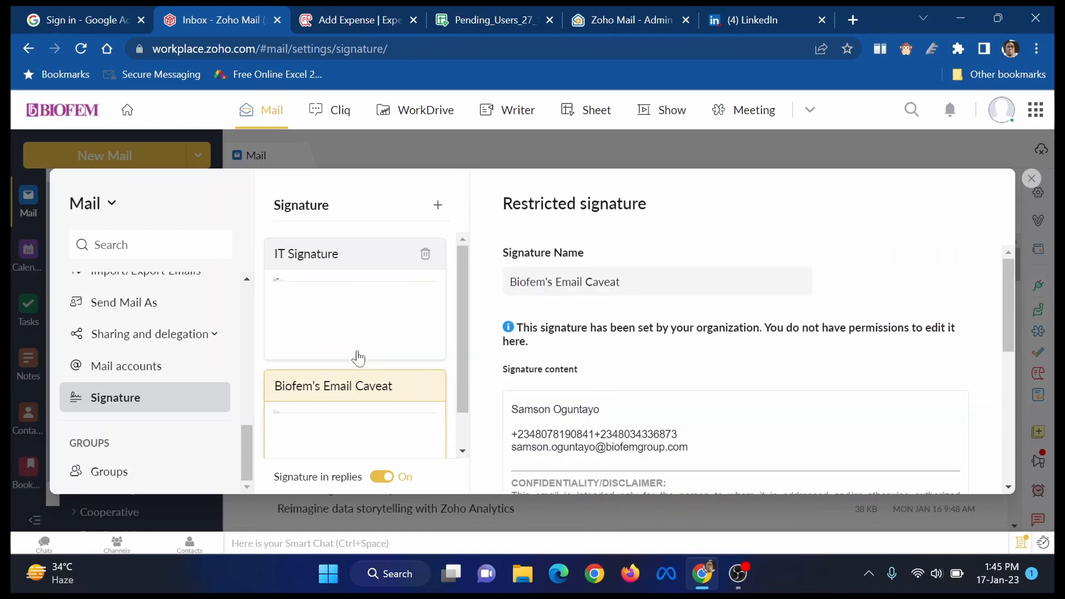
# Step: Compare the IT Signature with the Biofem's Email Caveat signature and close the settings
pyautogui.click(344, 298)
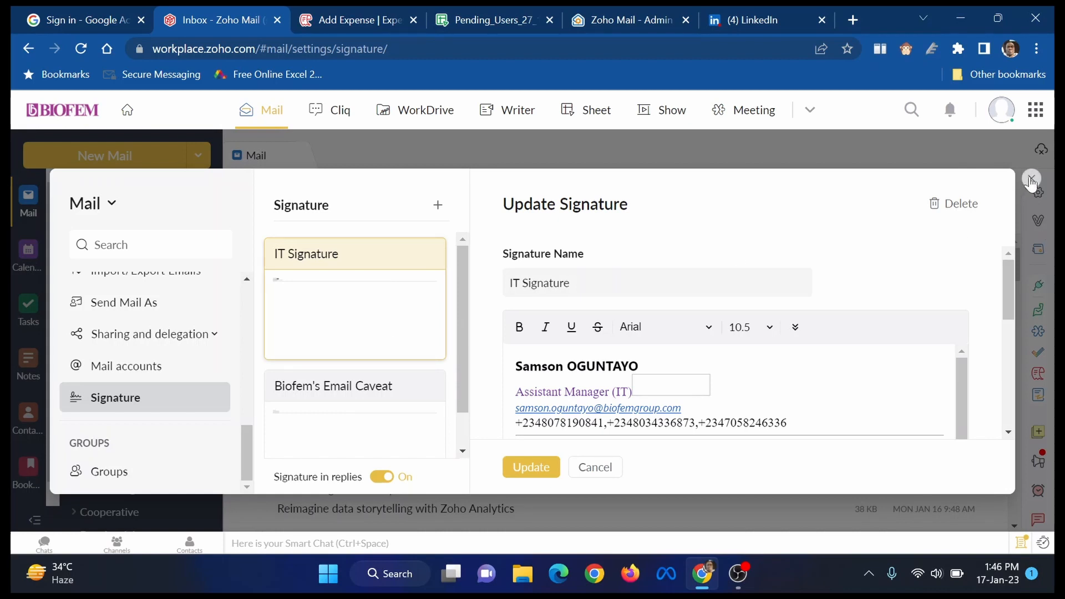
pyautogui.scroll(-2, 319, 383)
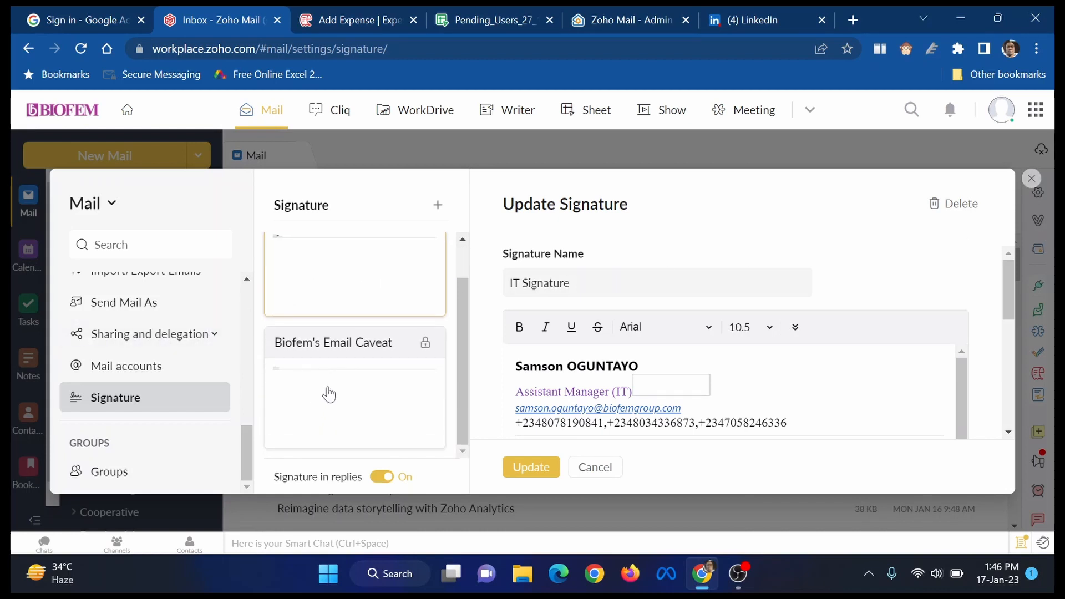
pyautogui.scroll(2, 333, 361)
pyautogui.scroll(-1, 339, 334)
pyautogui.scroll(1, 338, 349)
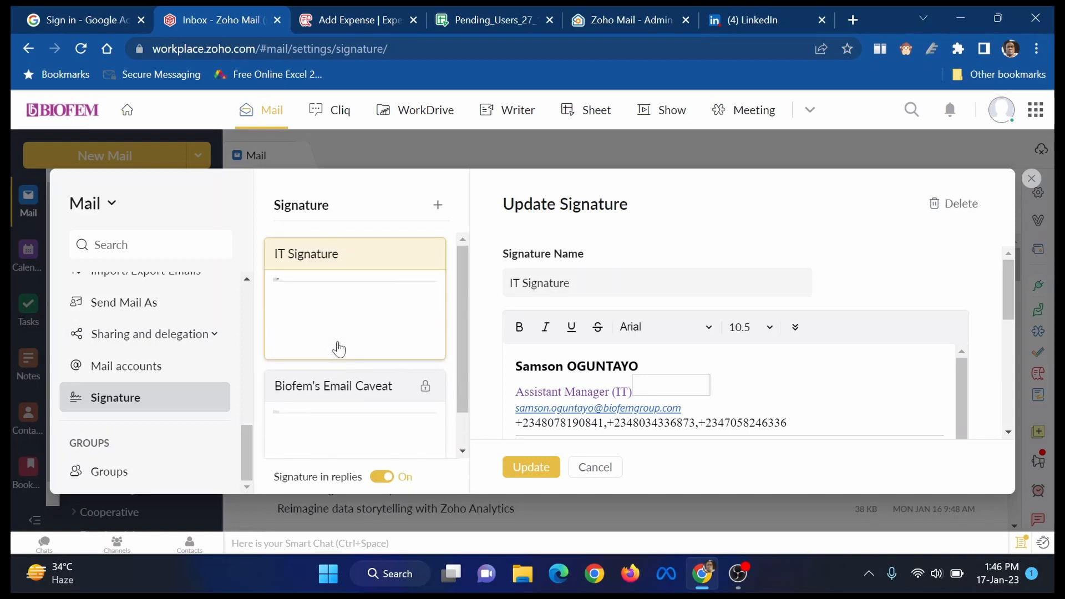
pyautogui.scroll(-1, 341, 354)
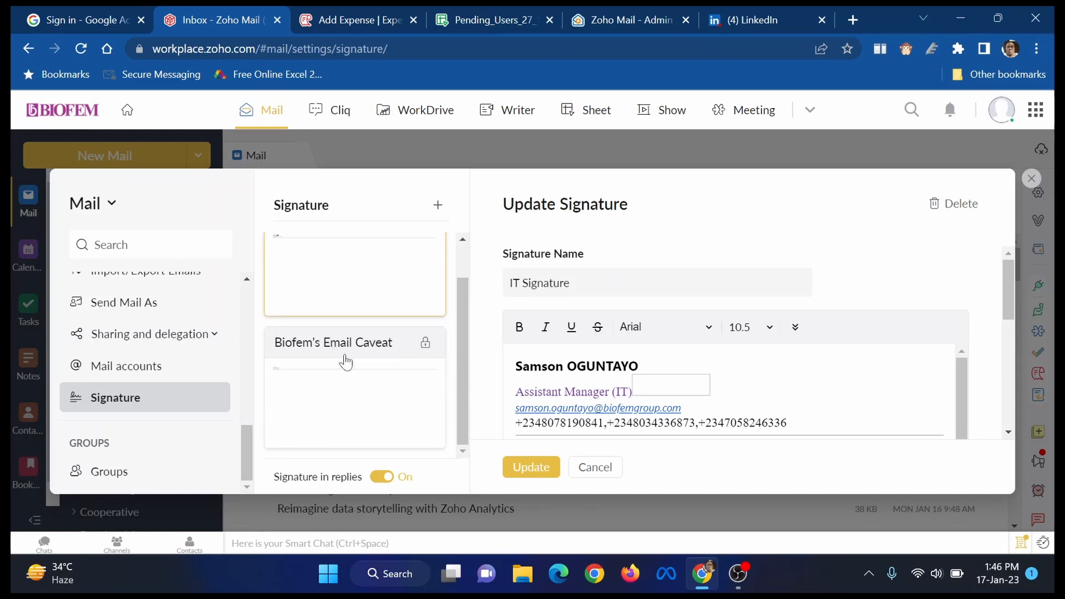
pyautogui.click(348, 410)
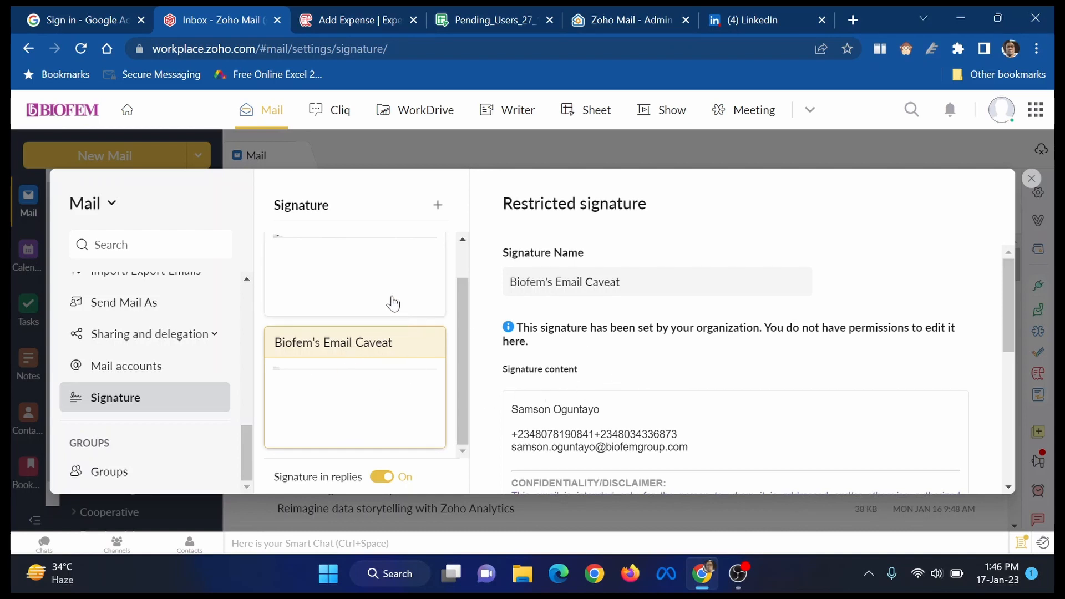
pyautogui.scroll(1, 391, 300)
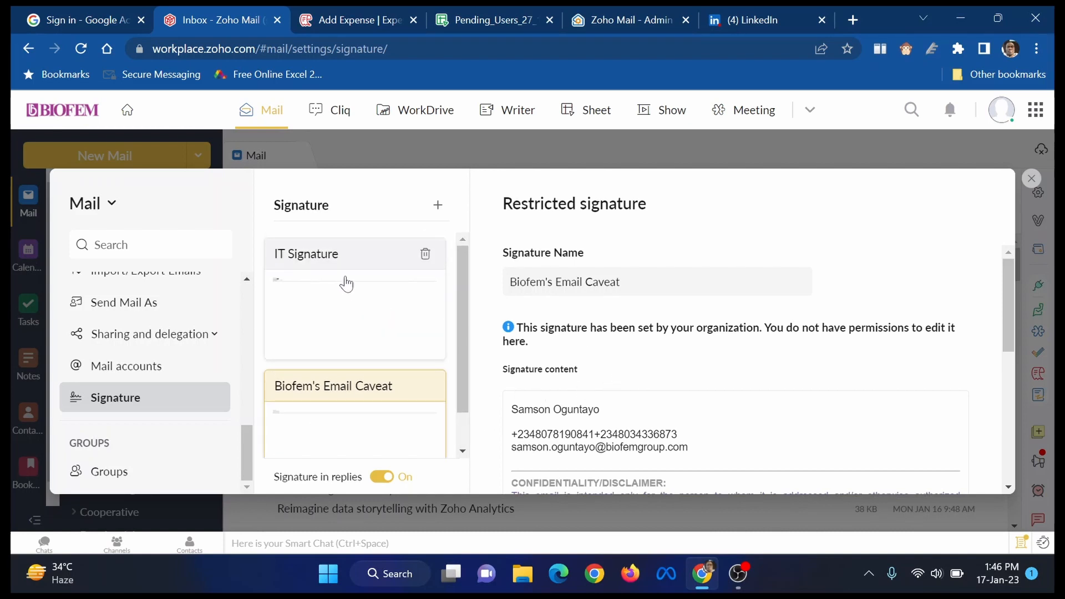
pyautogui.click(1031, 179)
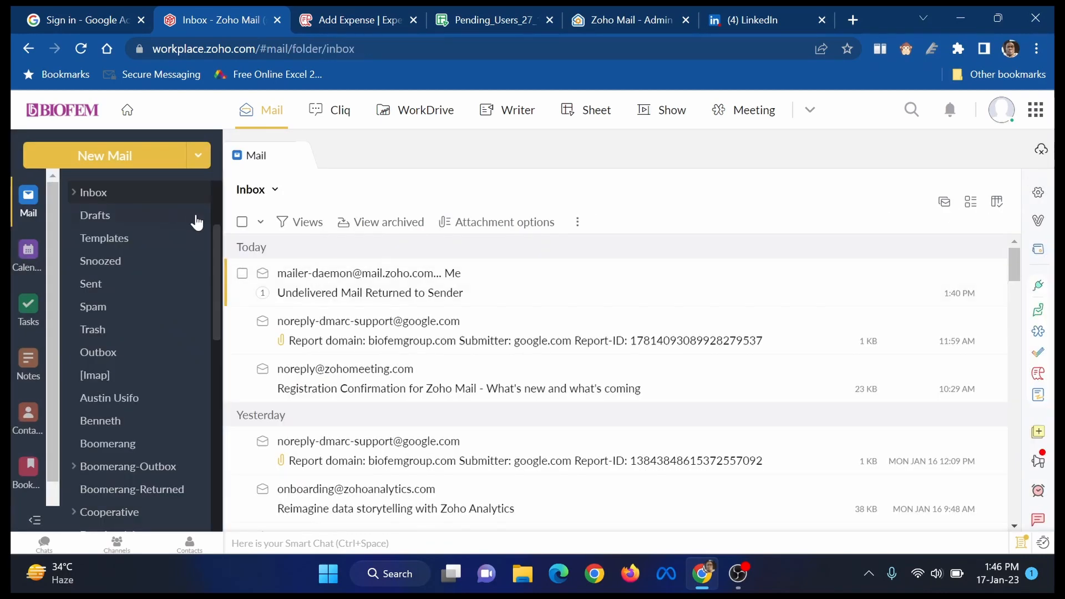
# Step: Open the inbox message "Re: Undecided REMAINING EMAIL-Zoho" and start a reply to its sender
pyautogui.scroll(-5, 380, 449)
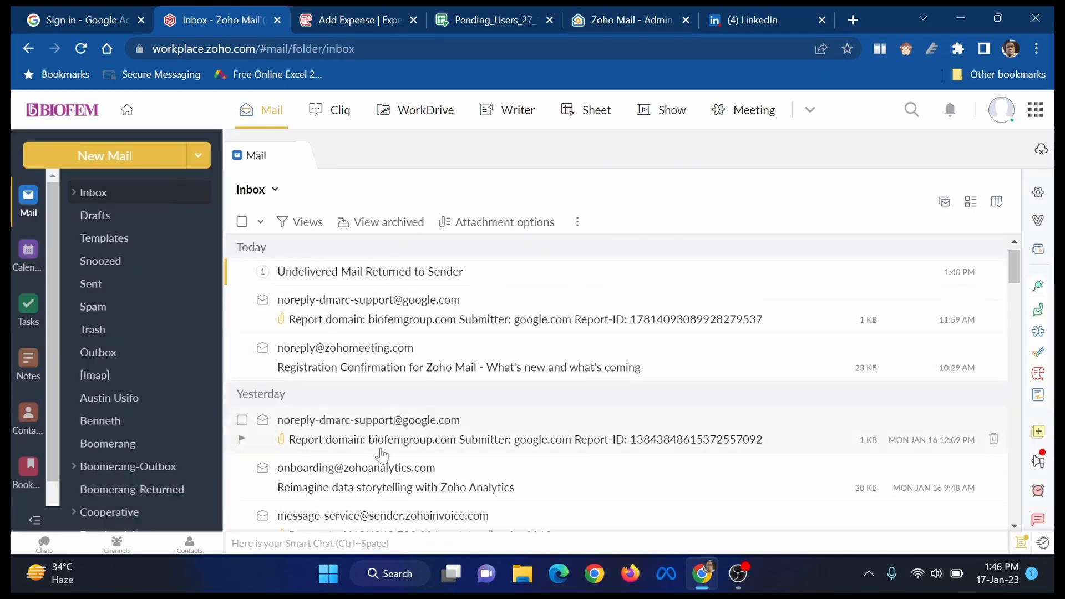
pyautogui.scroll(2, 380, 454)
pyautogui.scroll(-2, 381, 454)
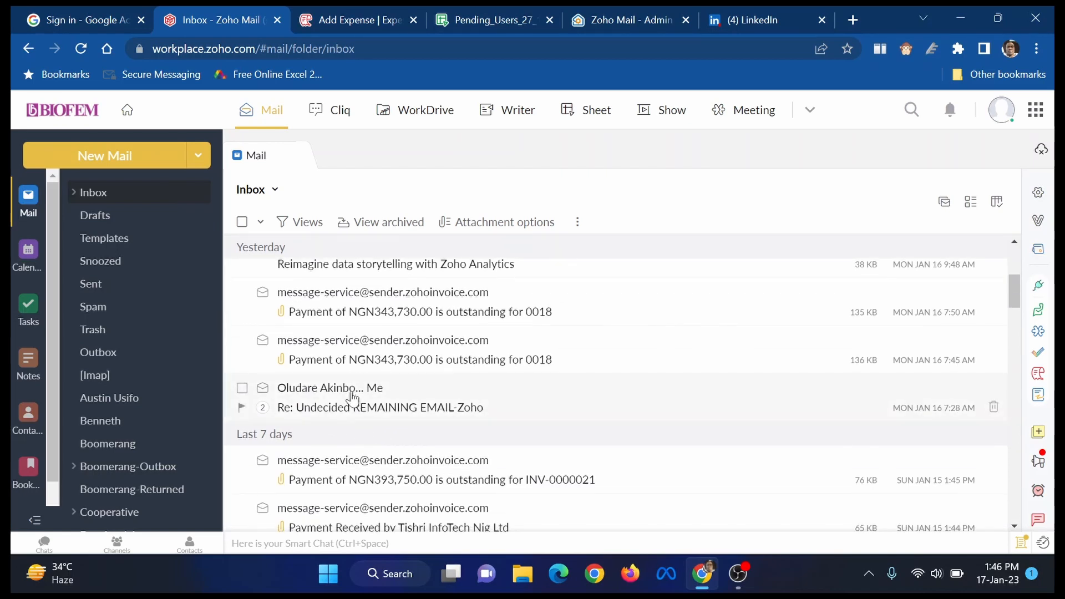
pyautogui.click(351, 397)
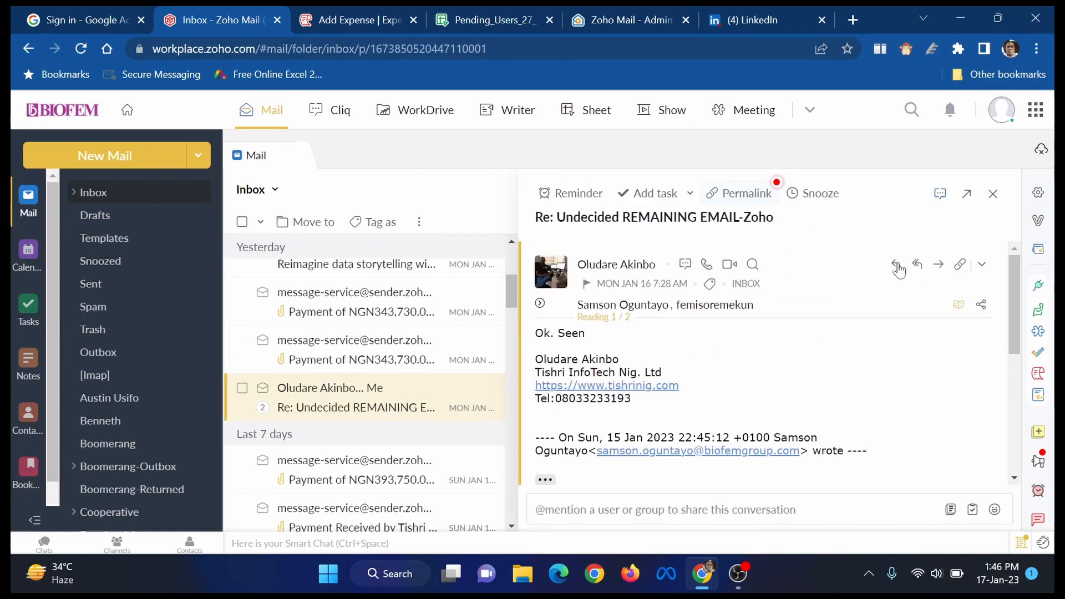
pyautogui.click(895, 264)
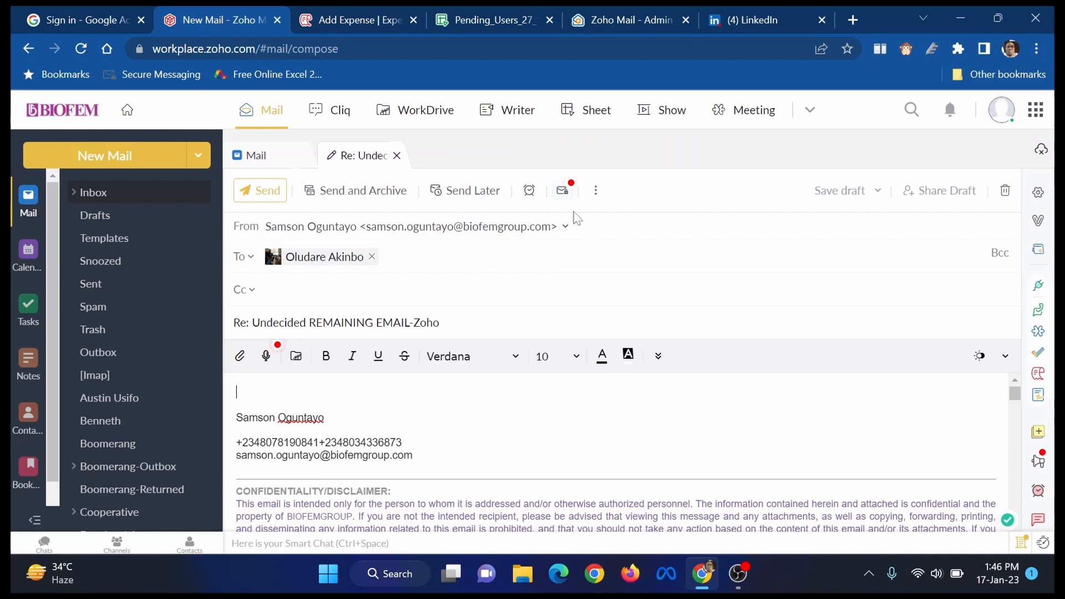
# Step: Insert the IT Signature into the reply and check it in the message body
pyautogui.click(596, 194)
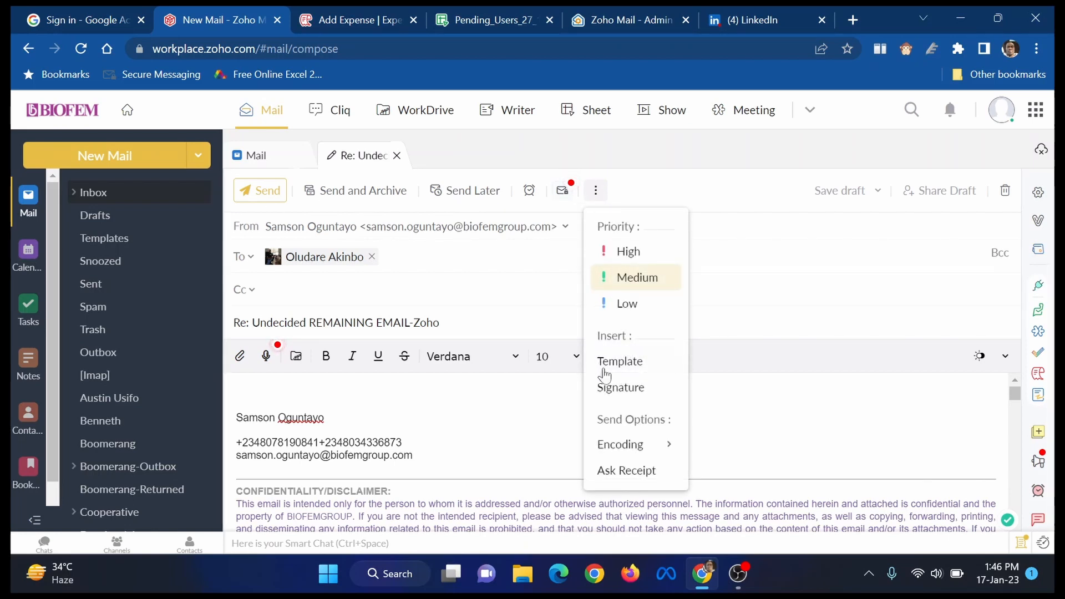
pyautogui.click(619, 392)
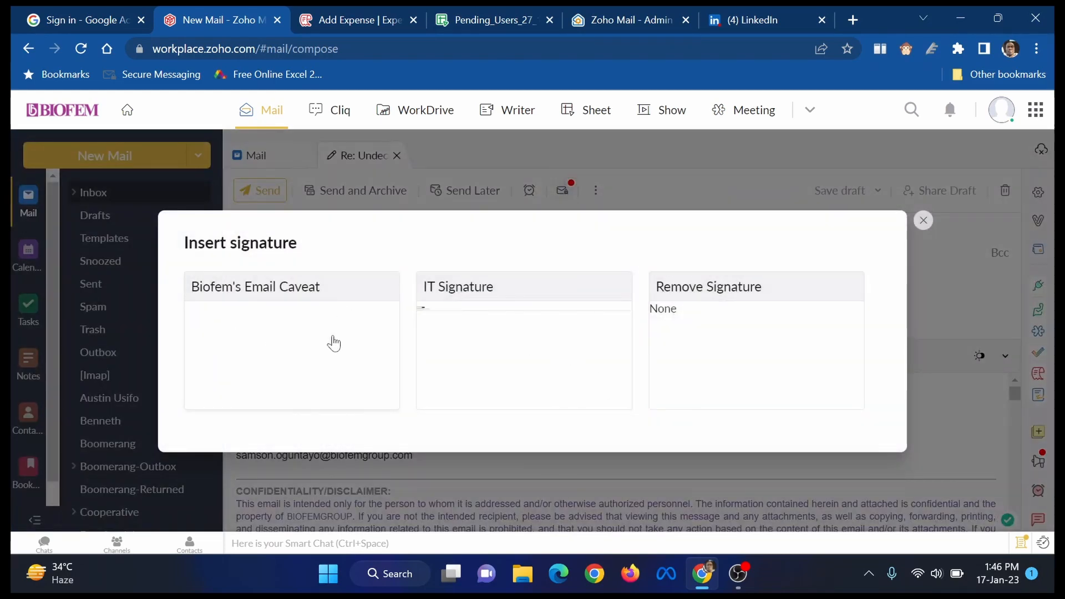
pyautogui.click(480, 335)
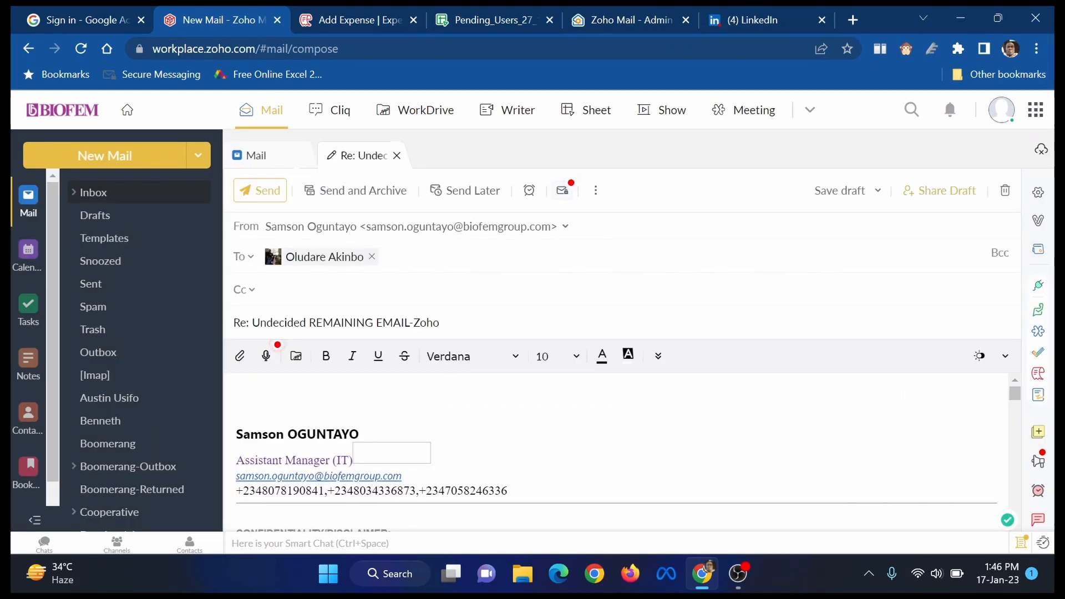
pyautogui.scroll(-3, 413, 465)
pyautogui.scroll(3, 413, 464)
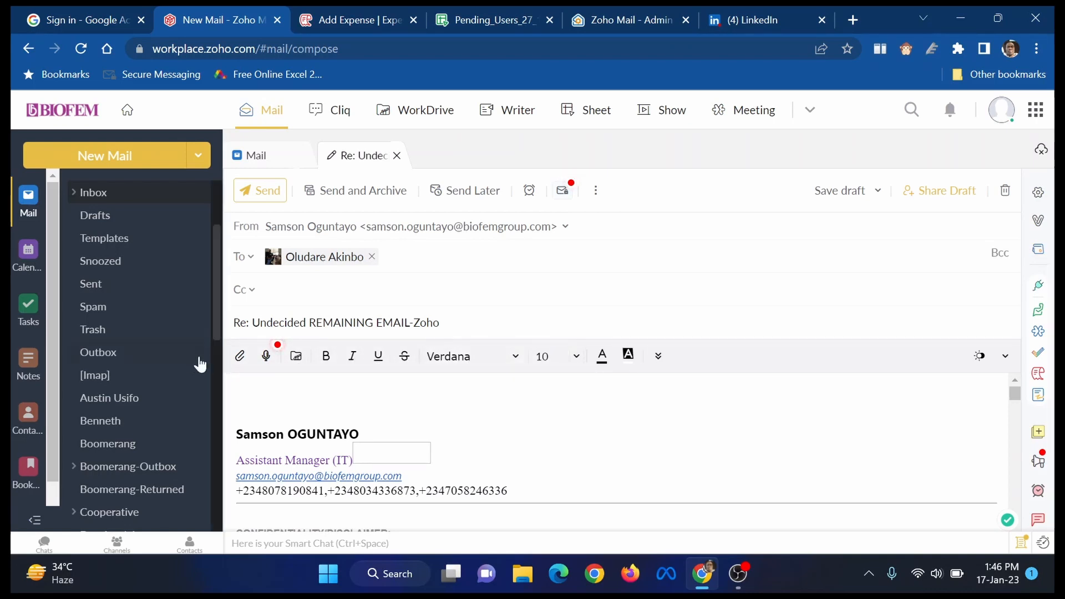
# Step: Replace the reply's signature with Biofem's Email Caveat using the editor's extra formatting options
pyautogui.click(658, 360)
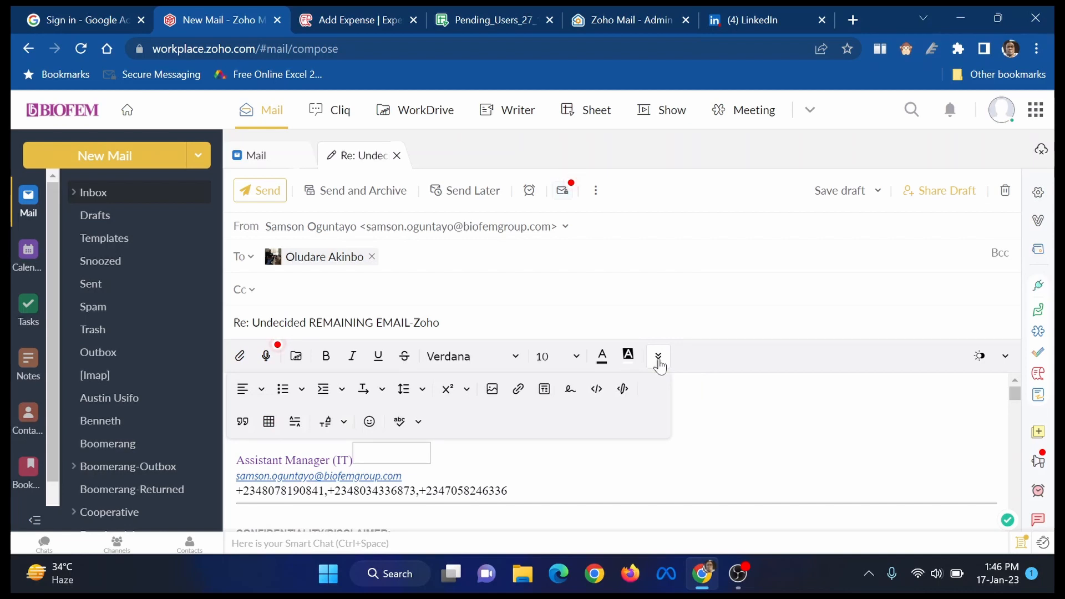
pyautogui.click(568, 394)
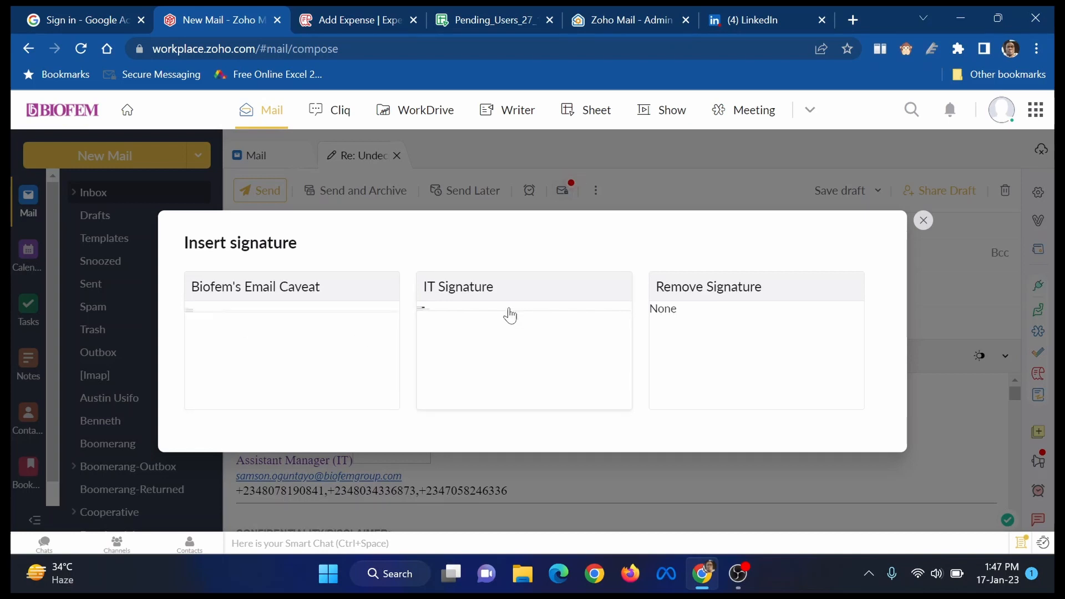
pyautogui.click(240, 340)
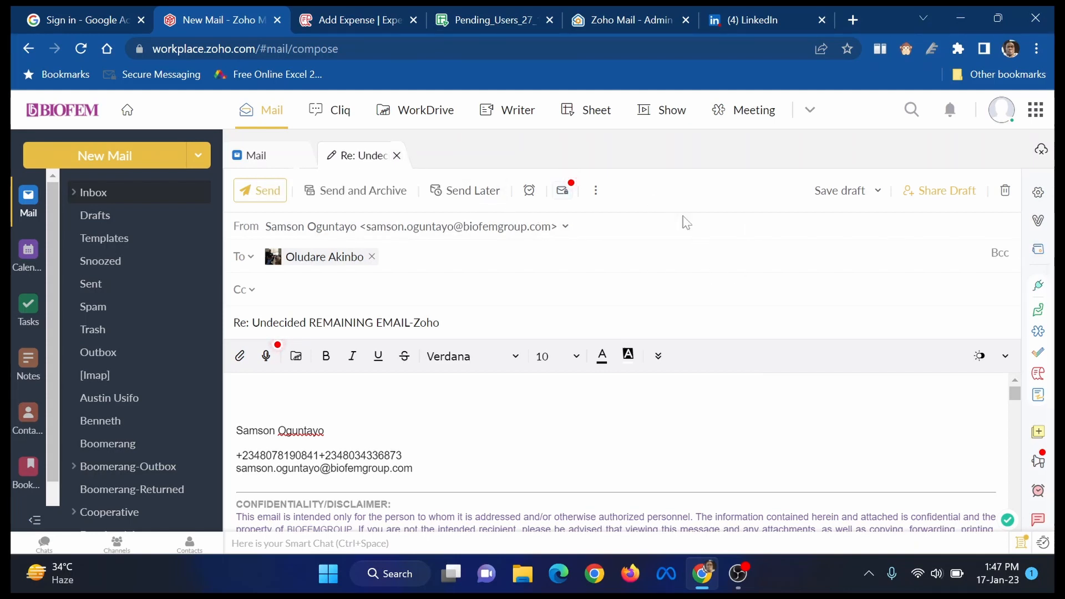
# Step: Discard the reply draft and close the open message to return to the inbox list
pyautogui.click(397, 155)
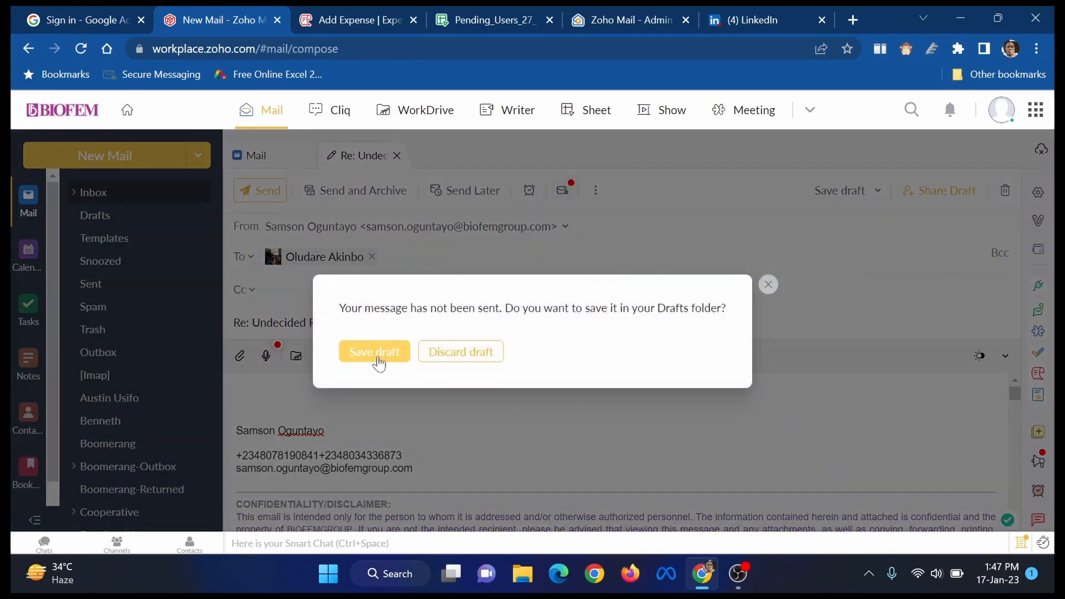
pyautogui.click(454, 357)
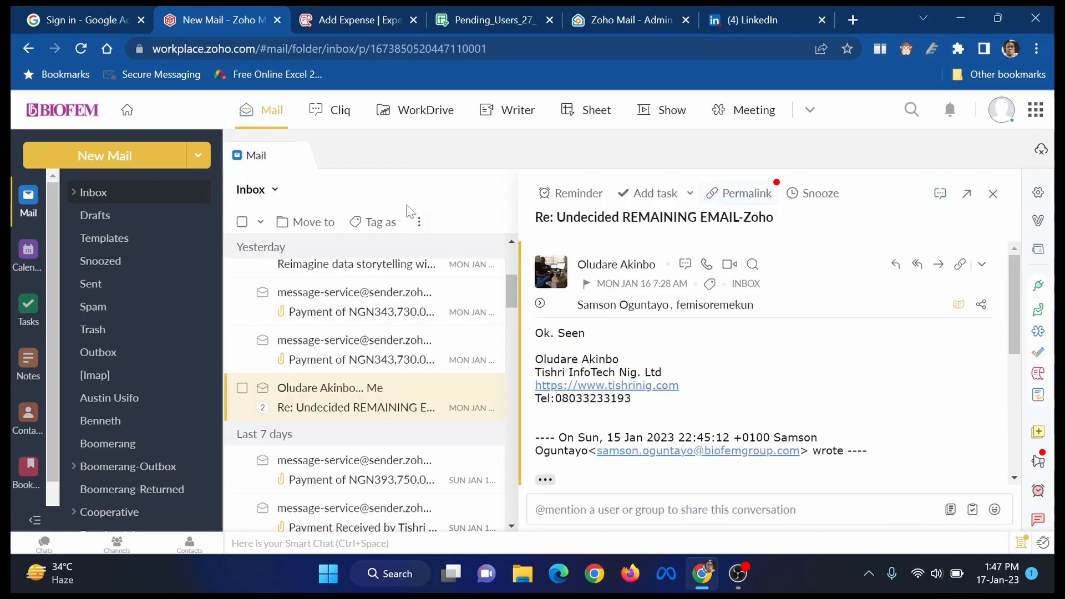
pyautogui.click(993, 195)
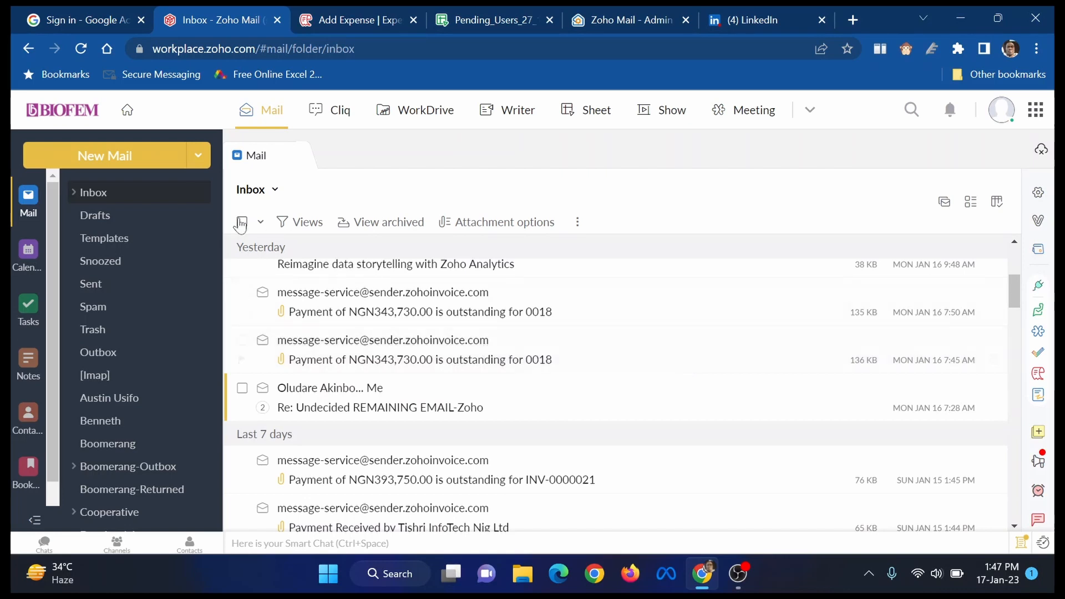
# Step: Start a new mail and add two colleagues as recipients, choosing the second suggested contact for each name
pyautogui.click(131, 161)
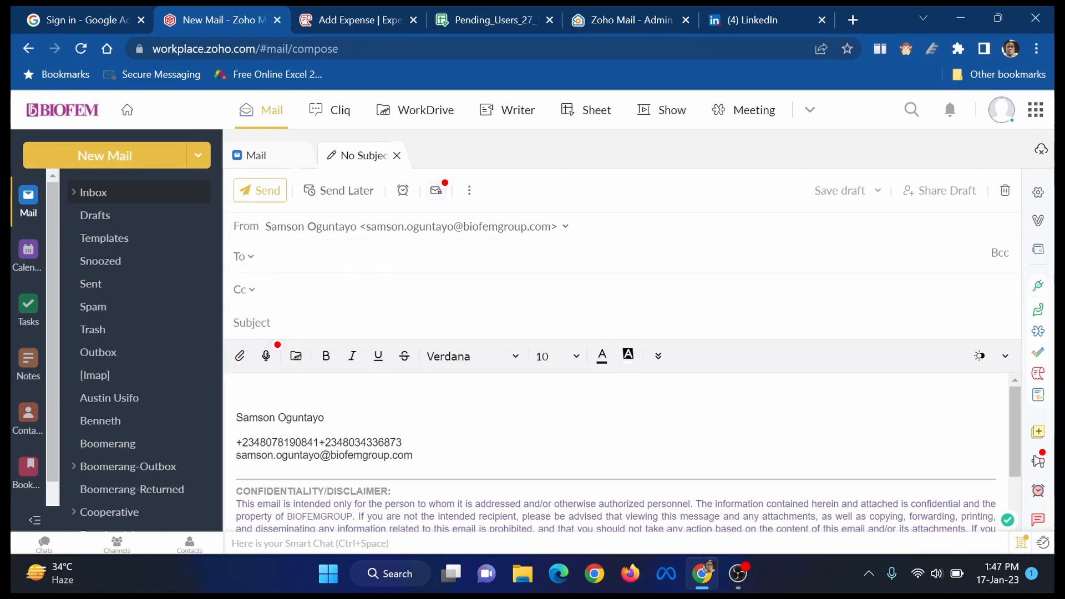
pyautogui.write('matt')
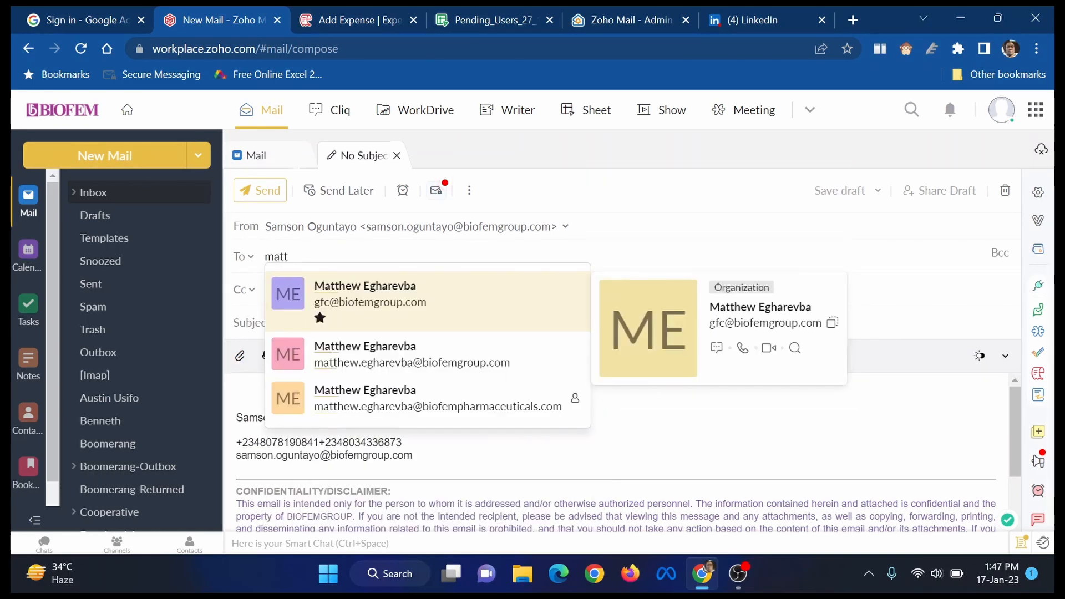
pyautogui.press('Down')
pyautogui.press('Return')
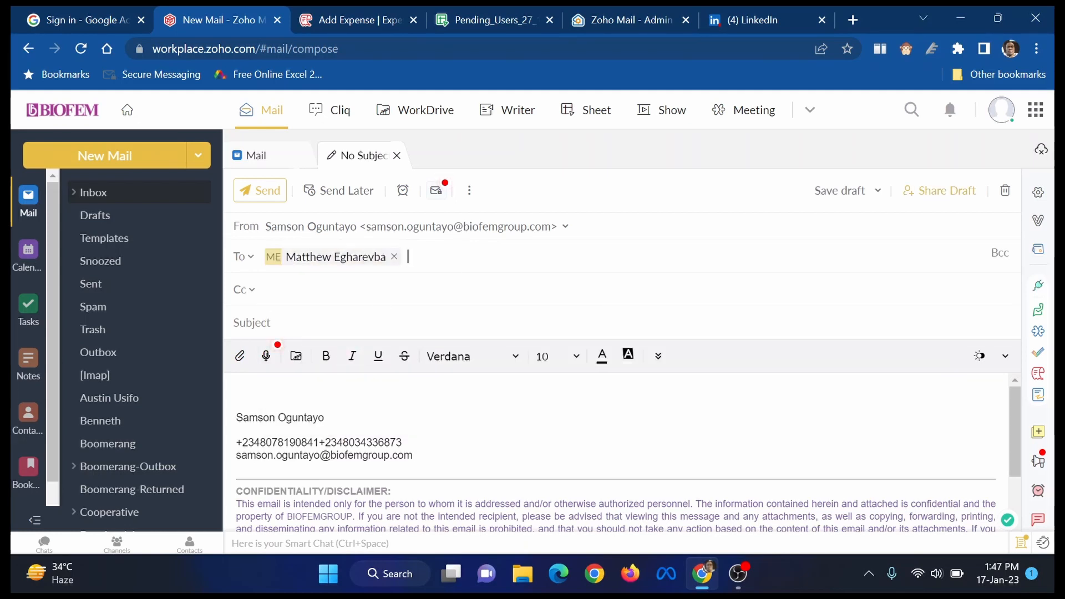
pyautogui.write('bab')
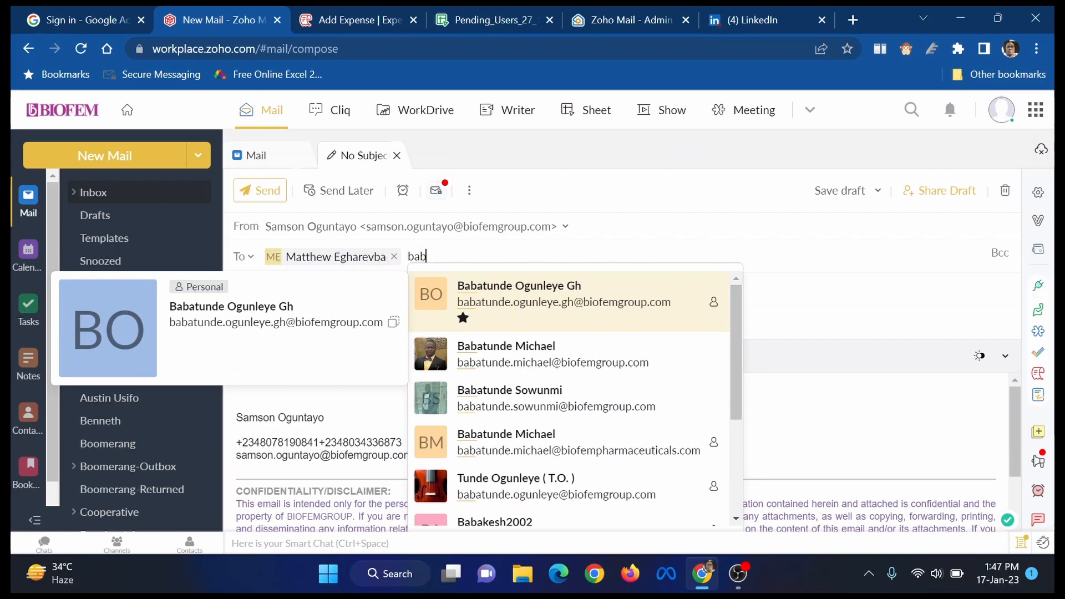
pyautogui.press('Down')
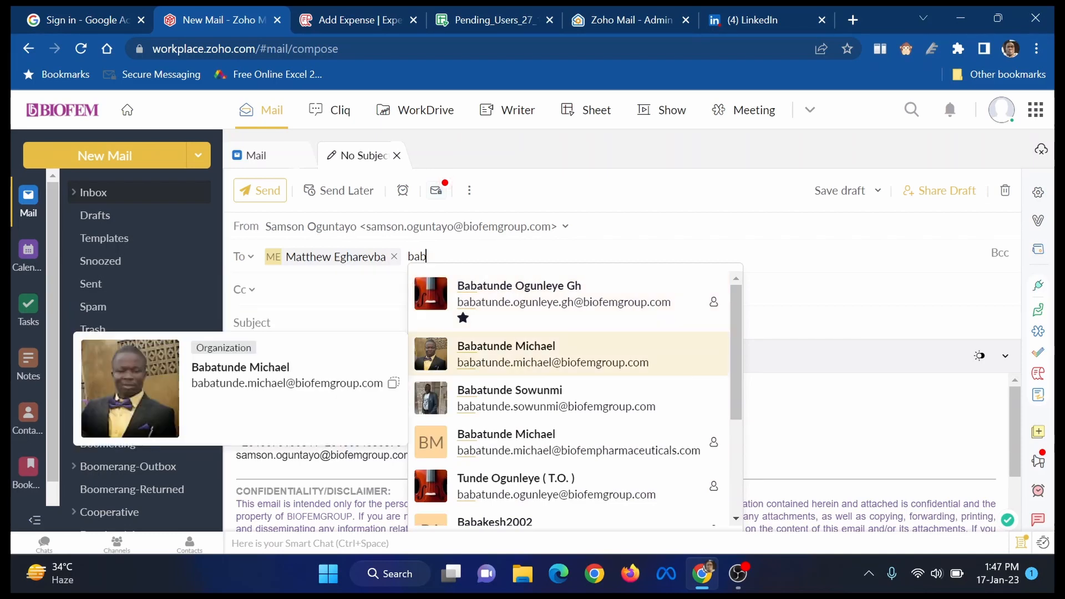
pyautogui.press('Return')
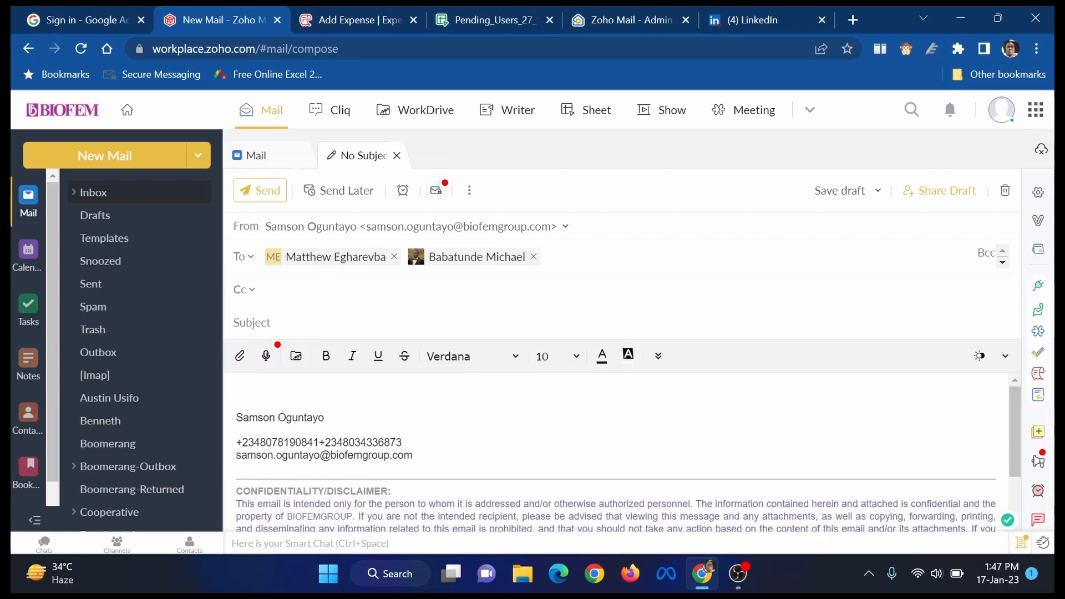
# Step: Set the new mail's subject to "Testing Email Recall Function" and place the cursor in the empty line above the signature
pyautogui.click(328, 318)
pyautogui.write('Te')
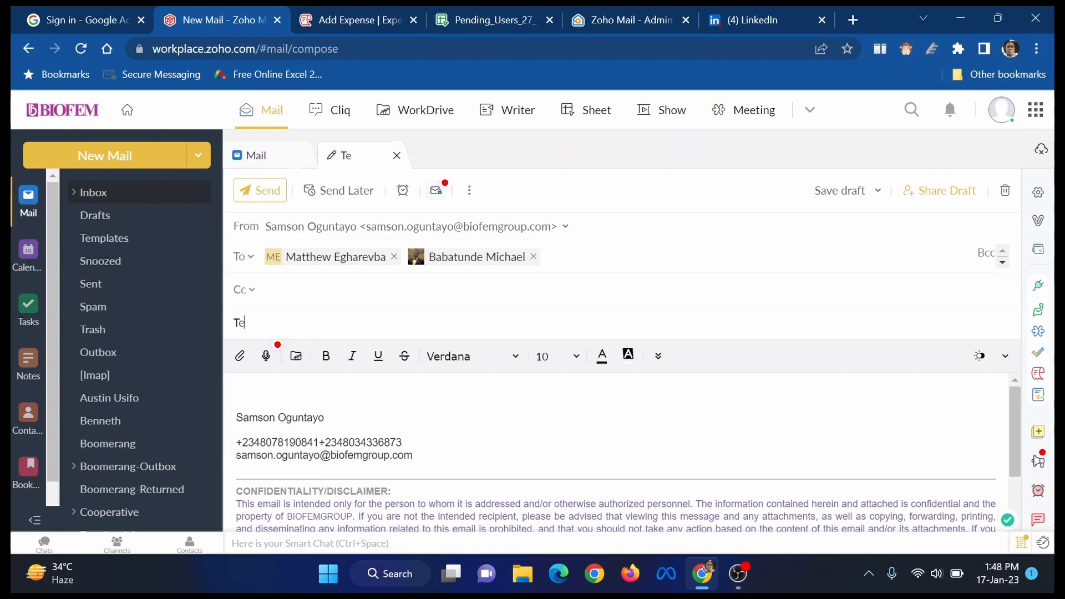
pyautogui.write('sting Email Reca')
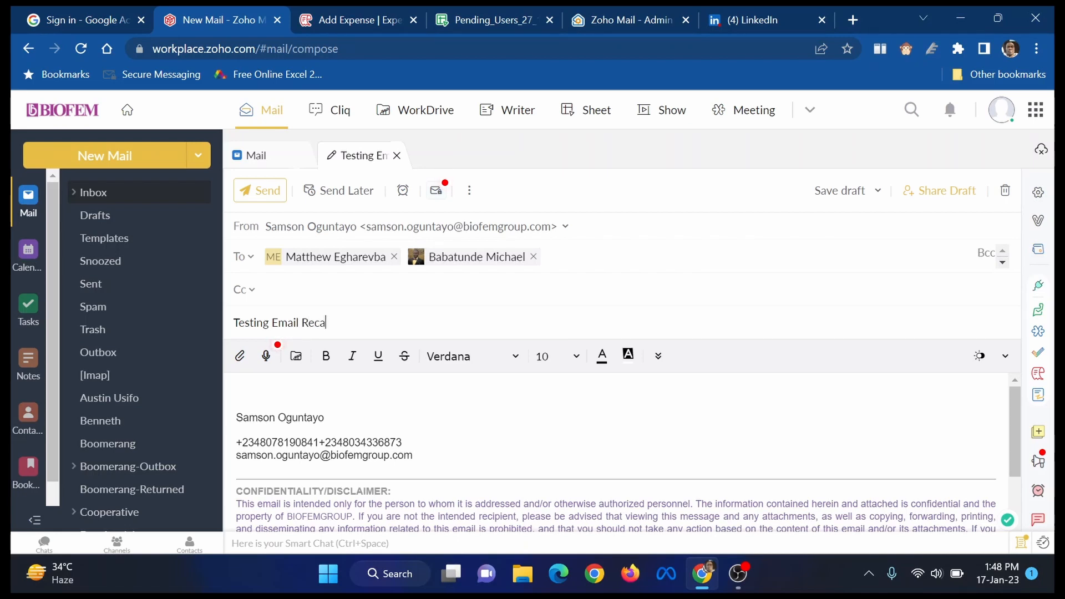
pyautogui.write('ll Function')
pyautogui.click(284, 392)
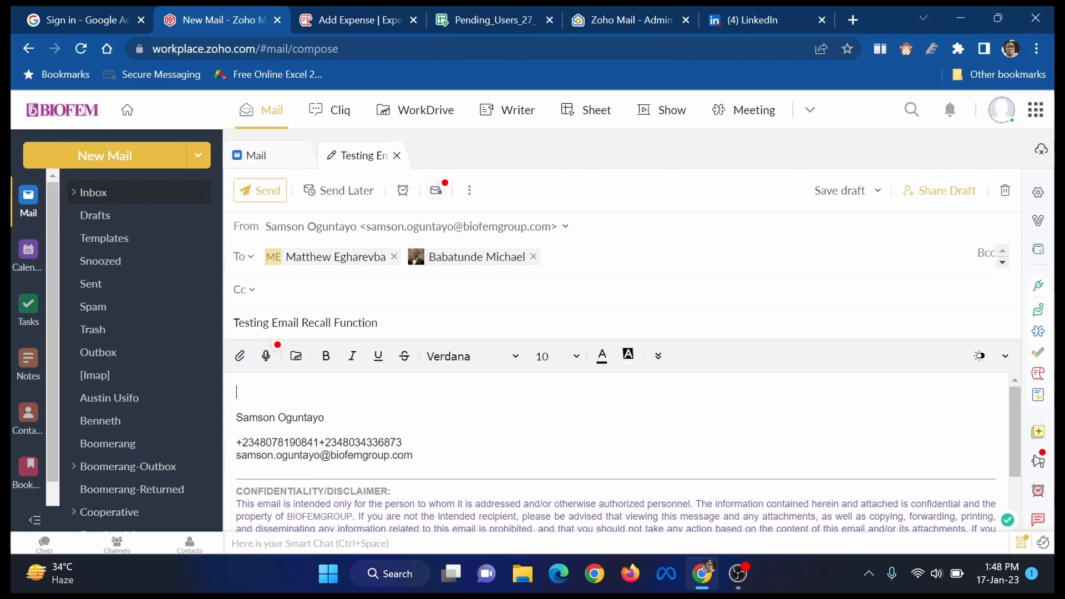
# Step: Write "Hello All" and "Pls, ignore. I'm just trying to check the recall email function on Zoho." above the signature and send the mail
pyautogui.write('Hello All')
pyautogui.press('Return')
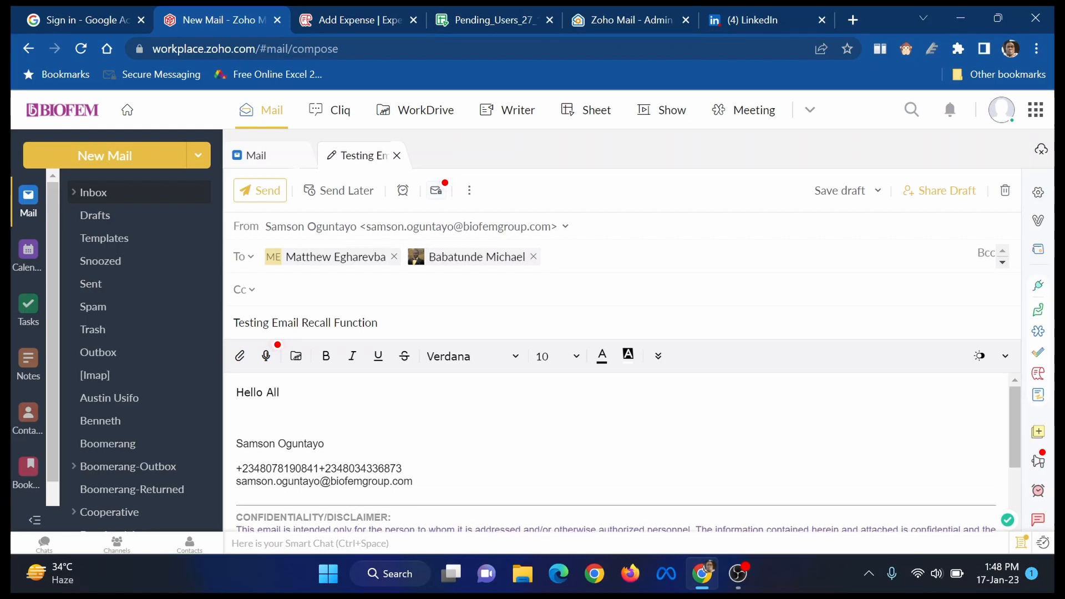
pyautogui.write('Pls, ignore')
pyautogui.write(". I'm jus")
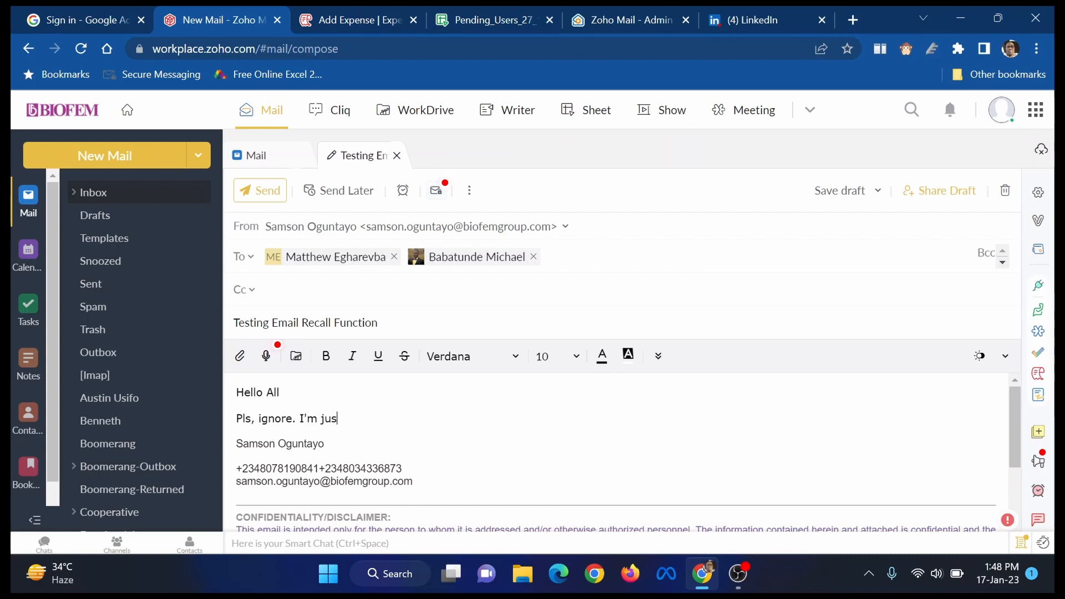
pyautogui.write('t trying to check the')
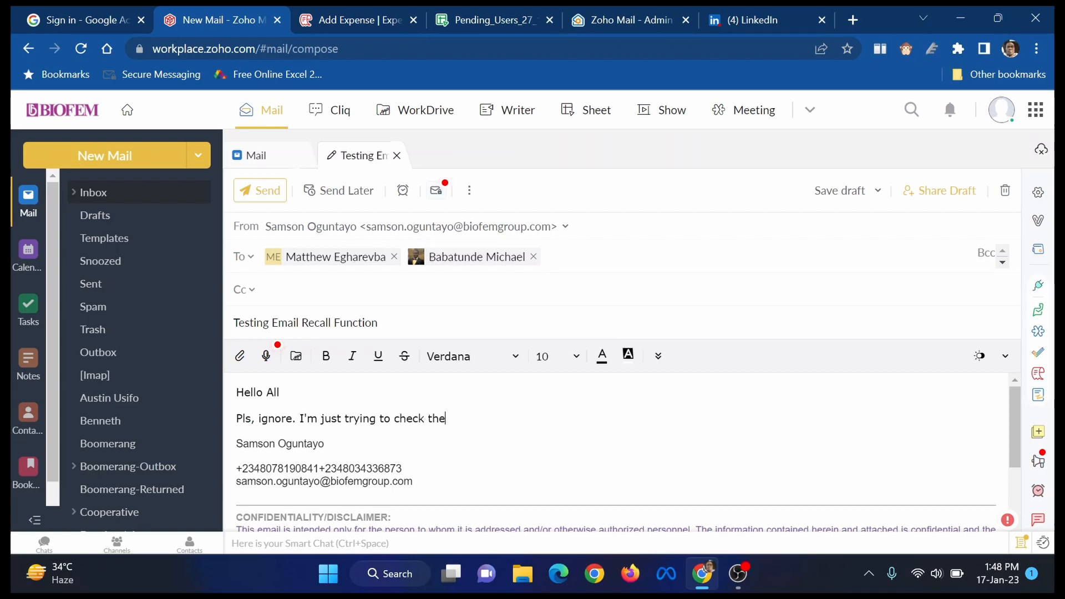
pyautogui.write(' recall ')
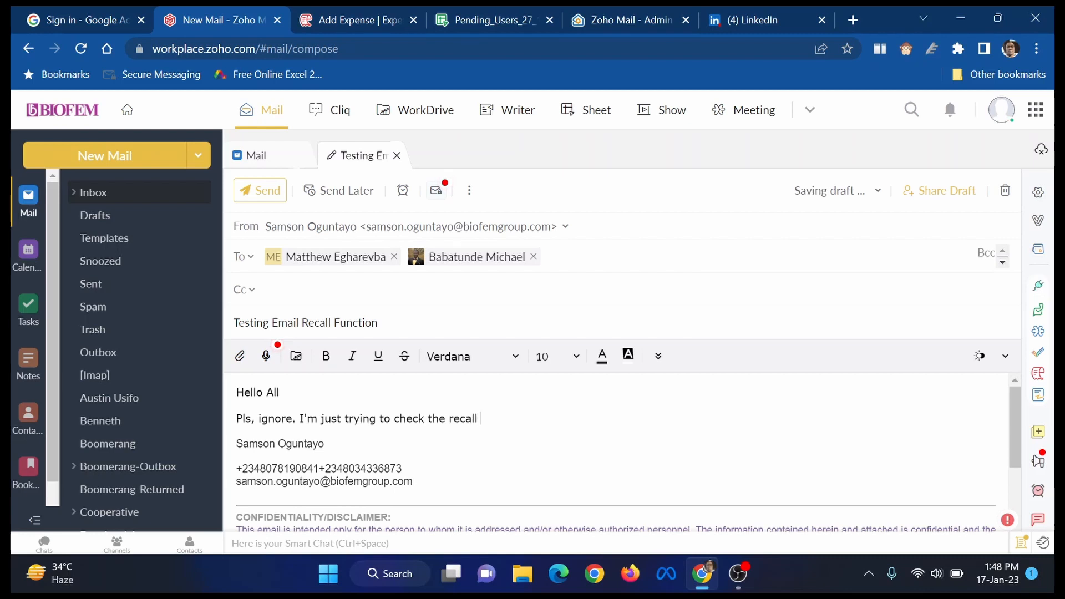
pyautogui.write('meil')
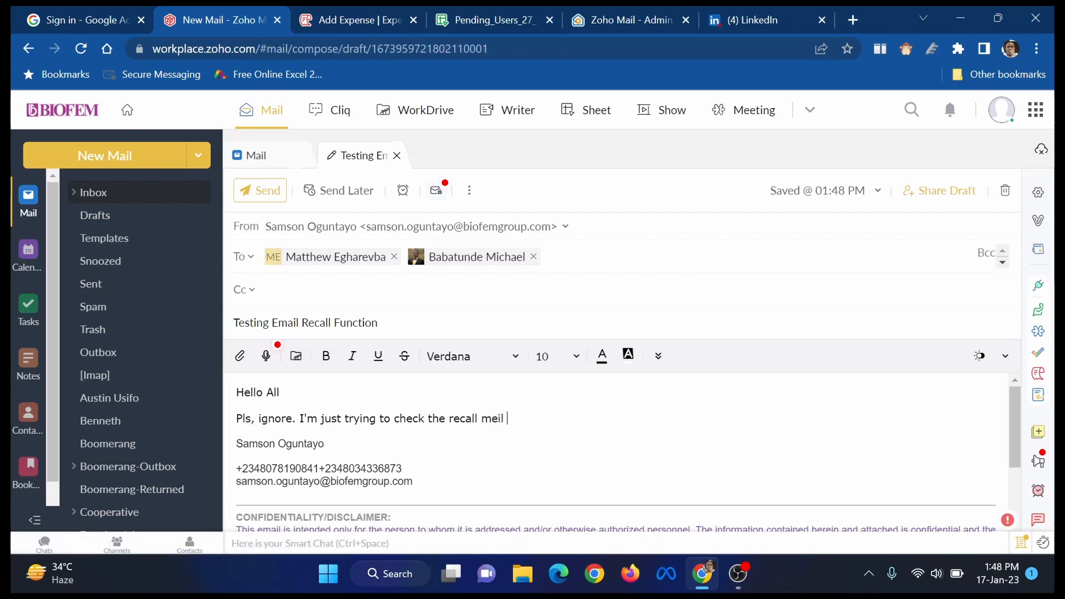
pyautogui.press('BackSpace')
pyautogui.press('BackSpace')
pyautogui.press('BackSpace')
pyautogui.press('BackSpace')
pyautogui.write('email function on Zoho.')
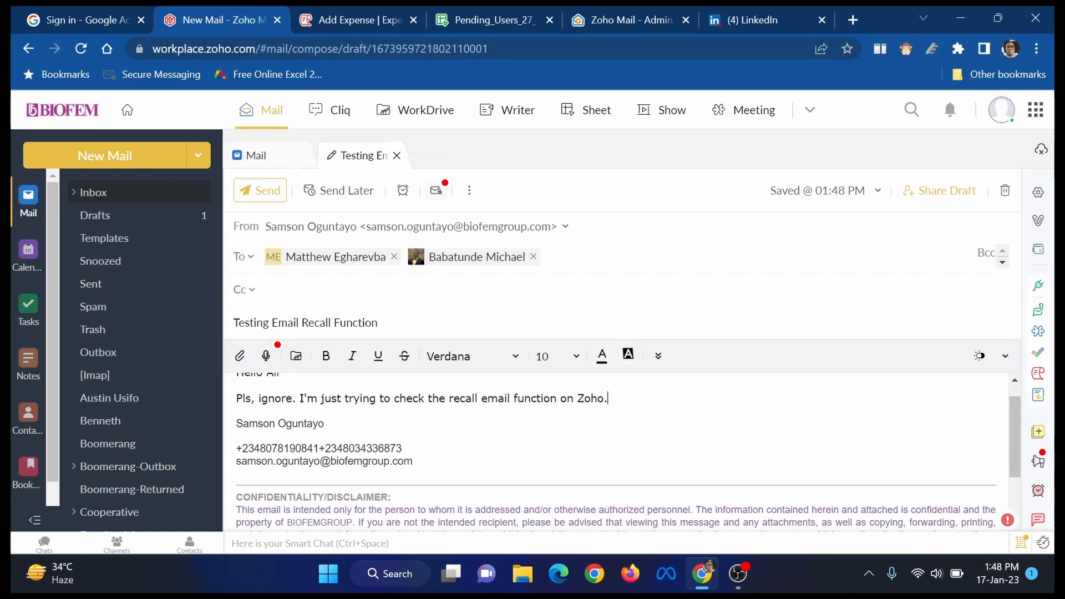
pyautogui.click(266, 194)
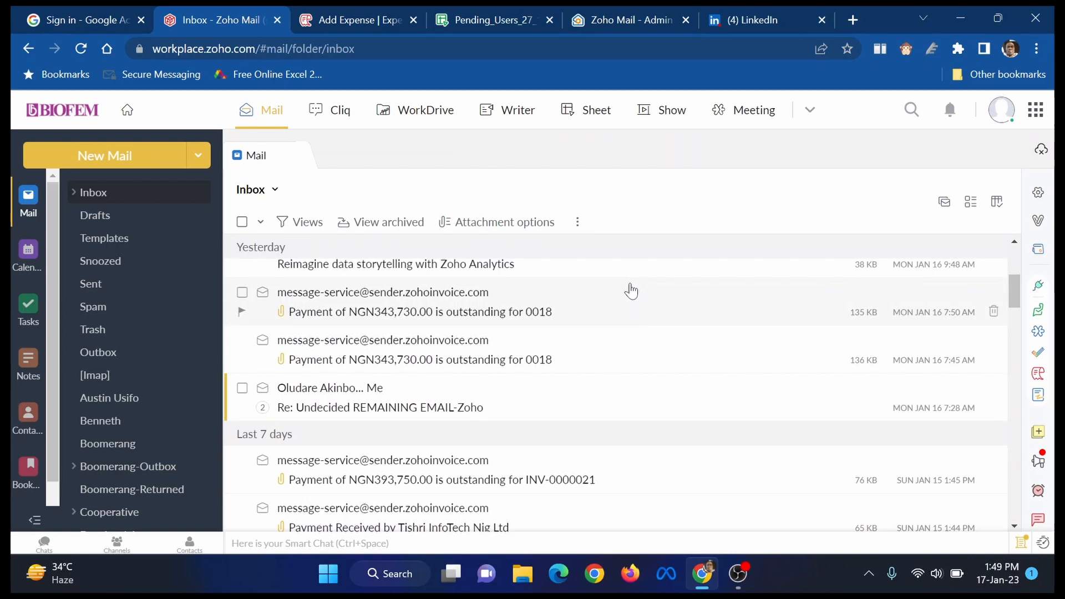
# Step: Recall the "Testing Email Recall Function" mail from the Sent folder and confirm the recall
pyautogui.click(113, 288)
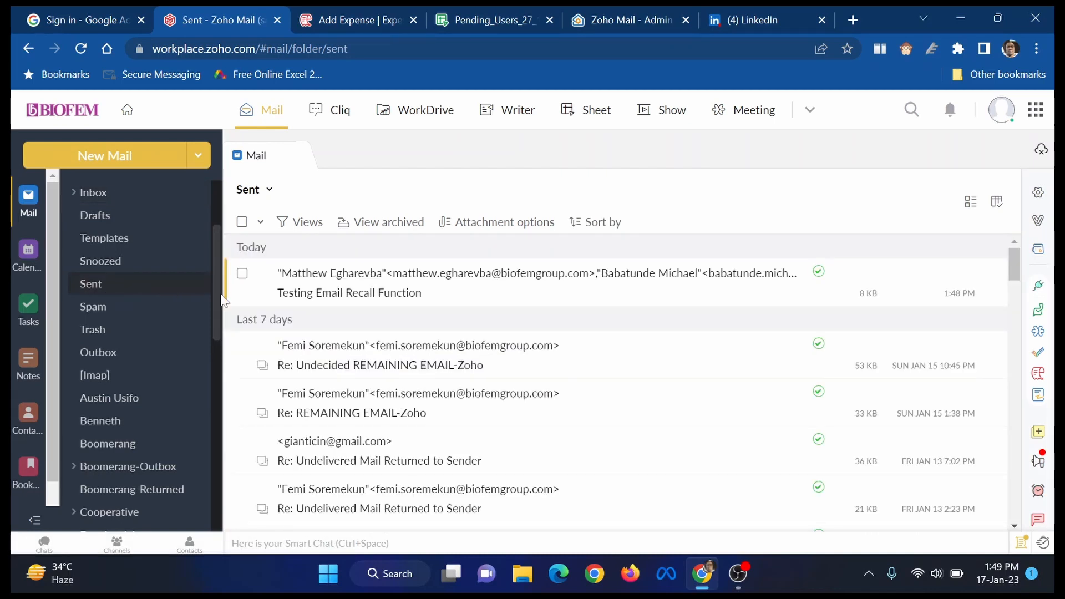
pyautogui.click(243, 274)
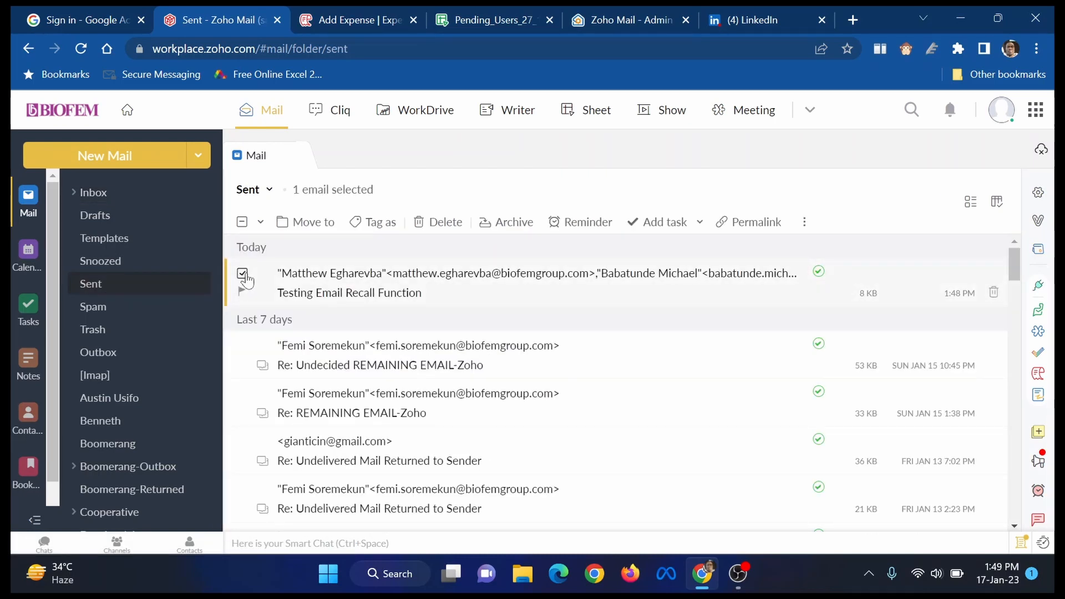
pyautogui.click(805, 223)
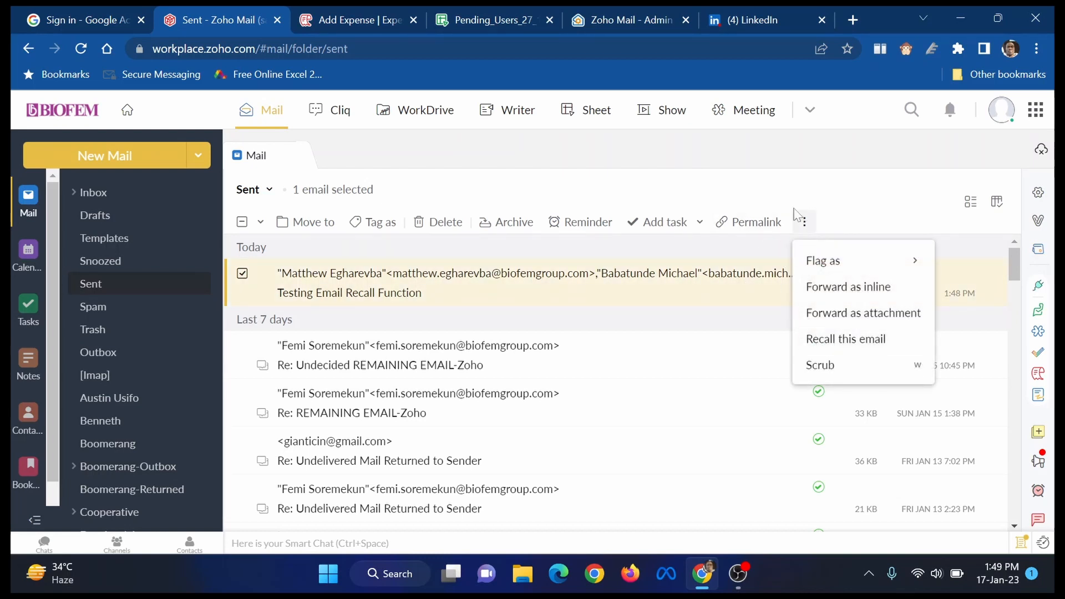
pyautogui.click(808, 189)
pyautogui.click(416, 289)
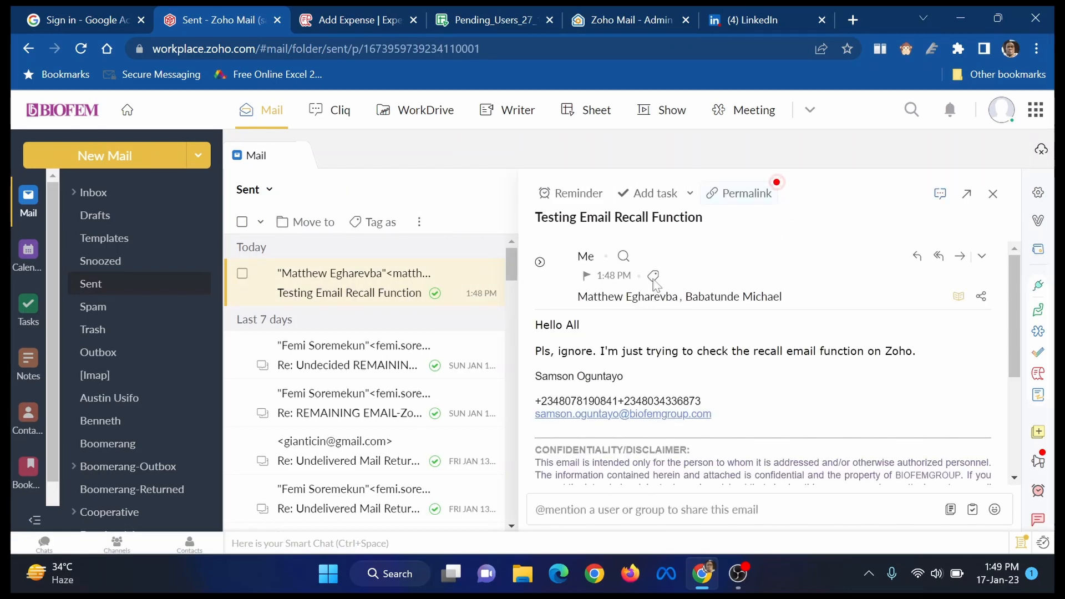
pyautogui.click(419, 223)
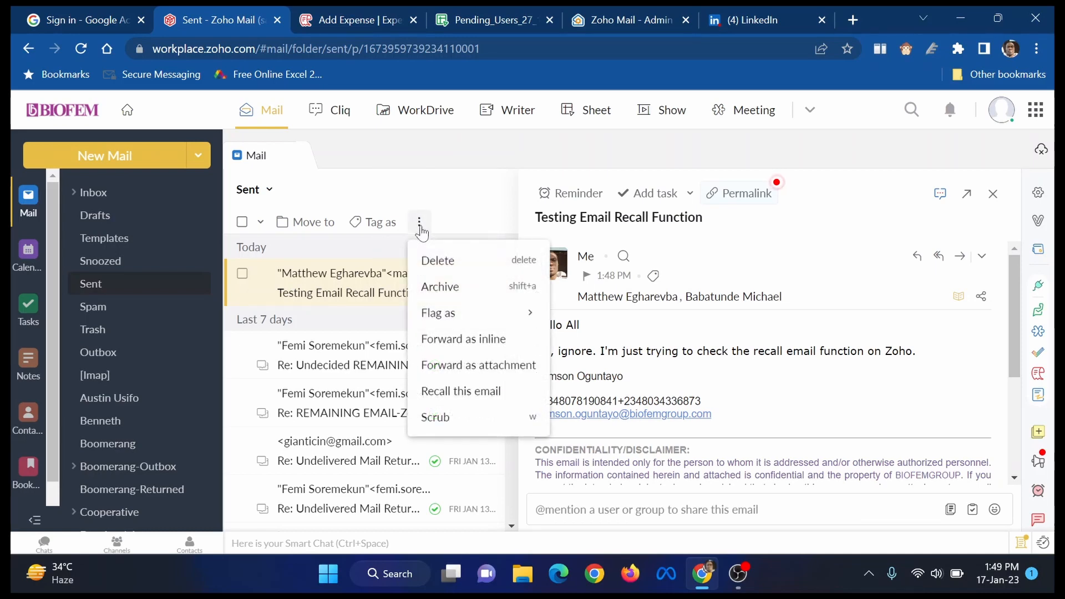
pyautogui.click(457, 392)
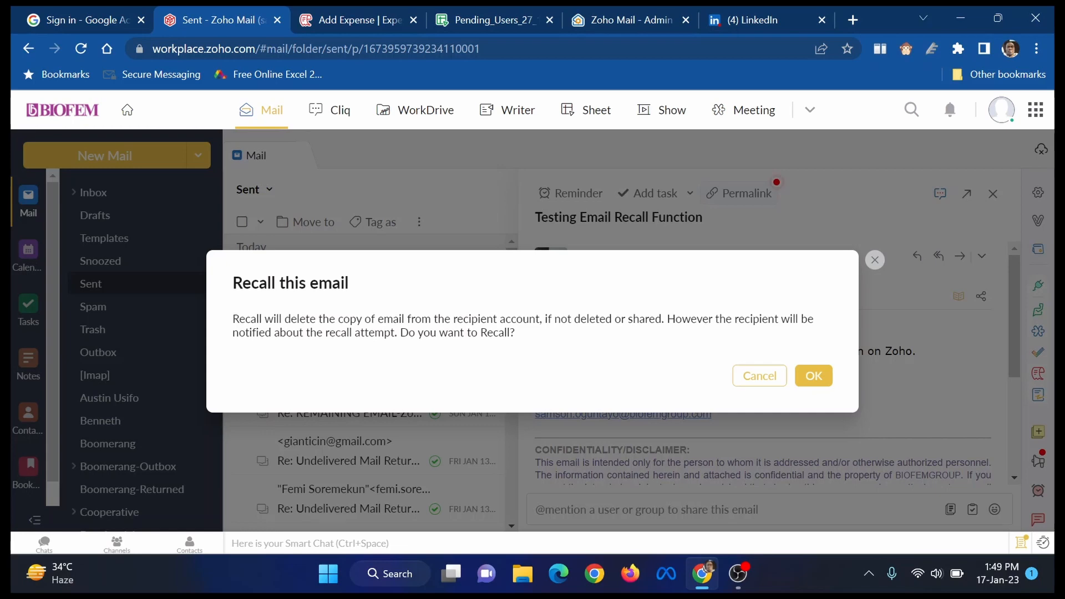
pyautogui.click(814, 376)
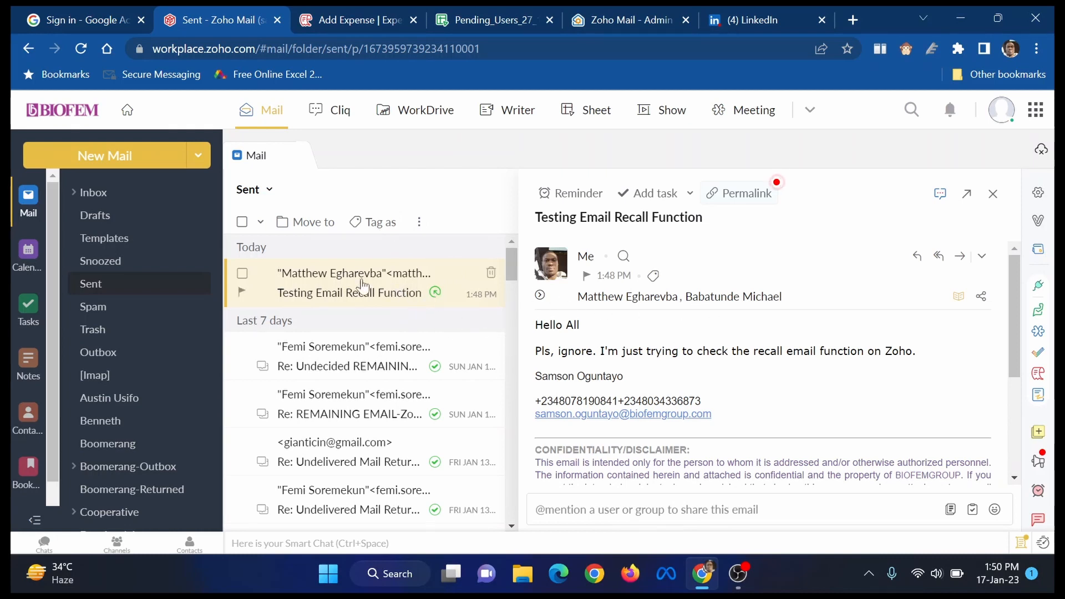
# Step: Find and open the colleague's message with the subject "hi" from 10 January in the inbox
pyautogui.click(97, 195)
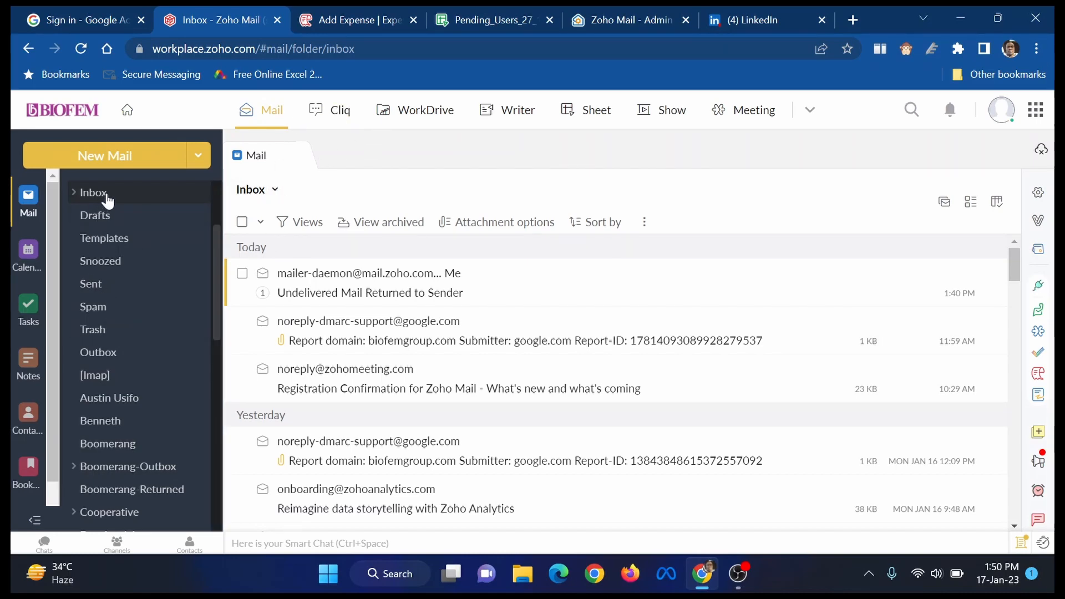
pyautogui.scroll(-5, 555, 466)
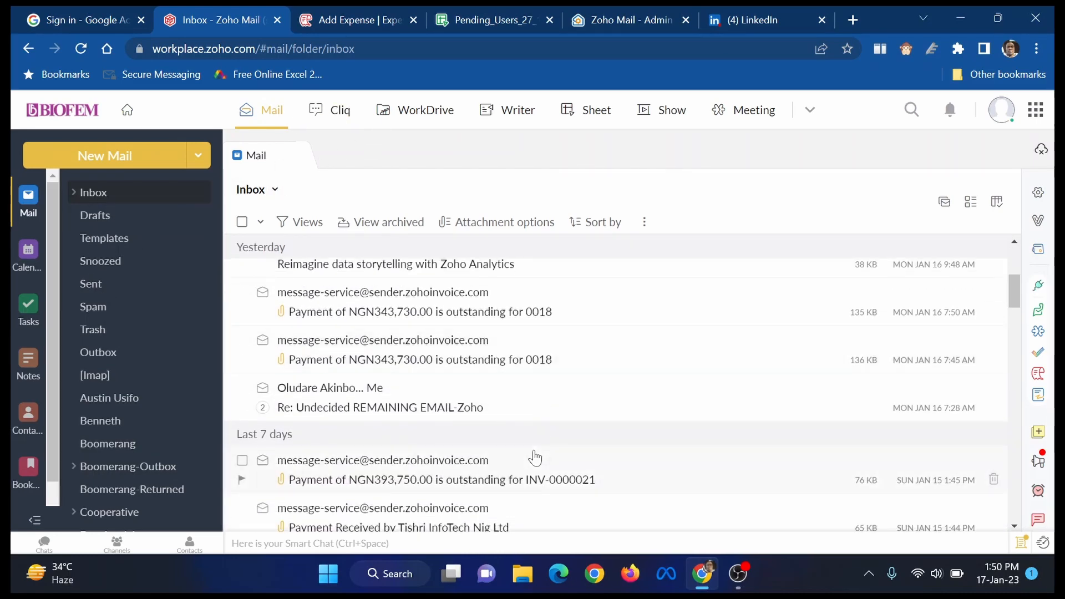
pyautogui.scroll(-5, 535, 458)
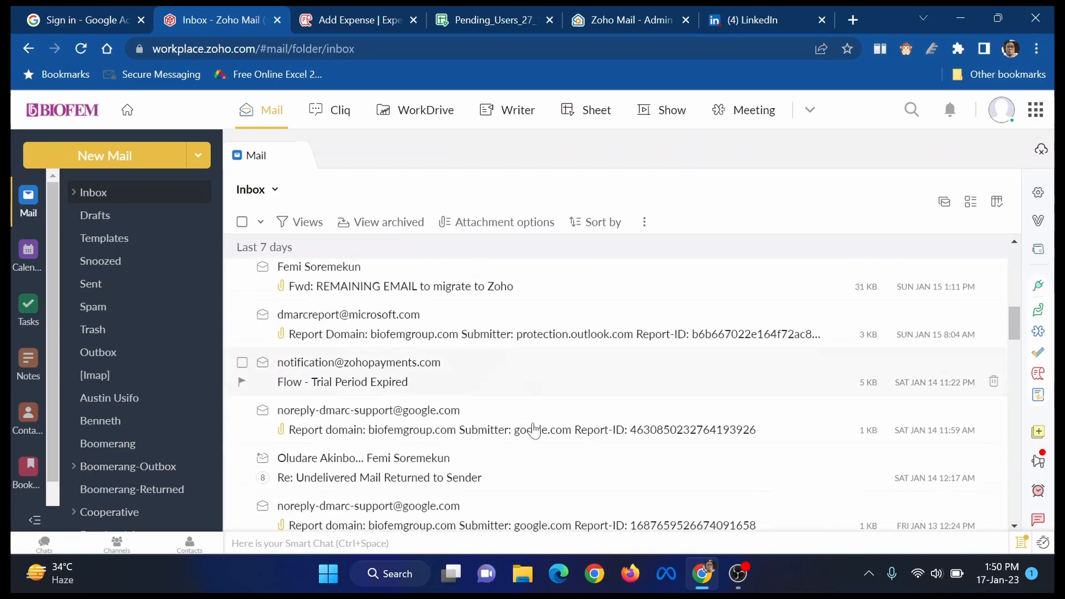
pyautogui.scroll(-5, 534, 430)
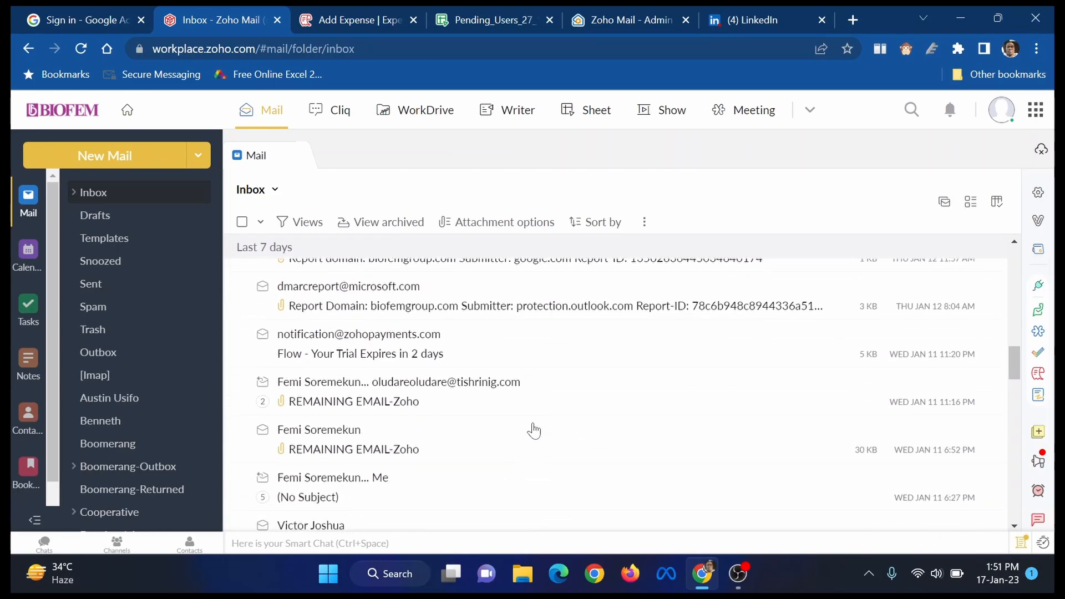
pyautogui.scroll(-5, 534, 430)
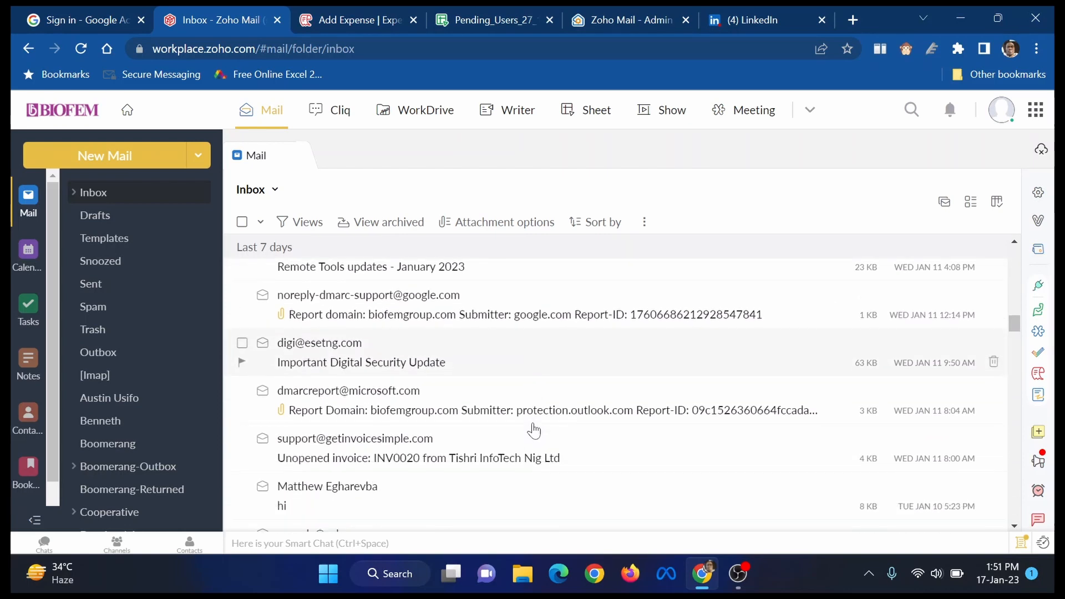
pyautogui.scroll(-3, 534, 430)
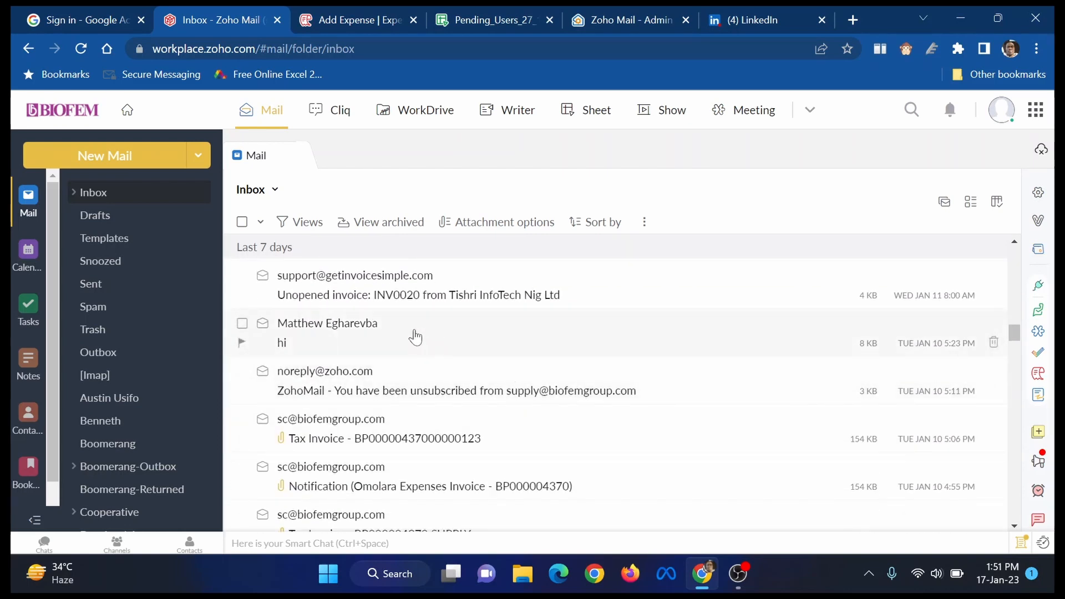
pyautogui.click(431, 337)
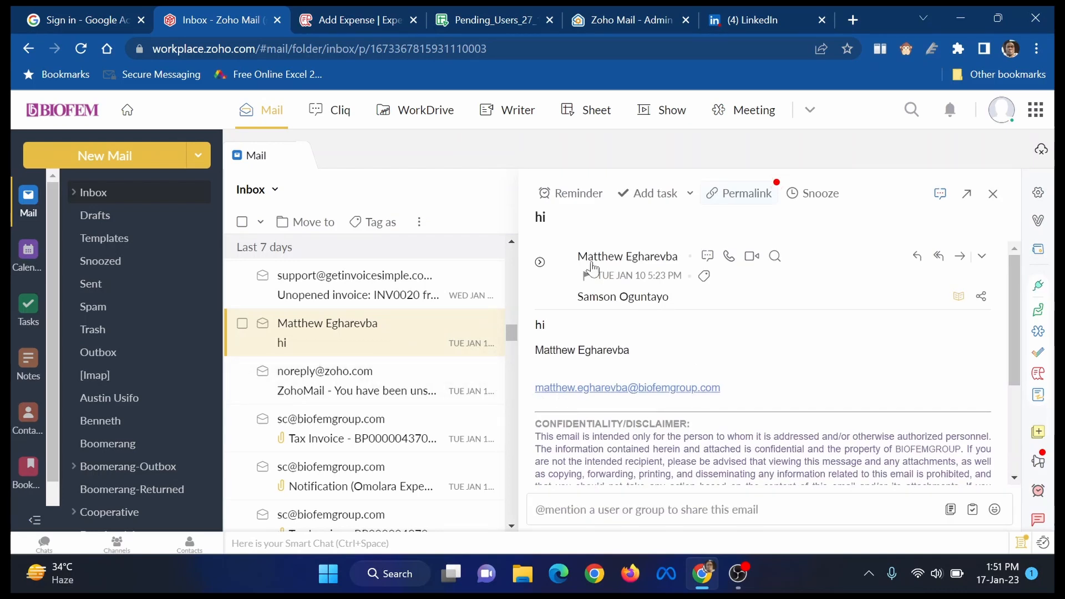
# Step: Open a chat with the sender of the "hi" message and look through the conversation history
pyautogui.click(708, 259)
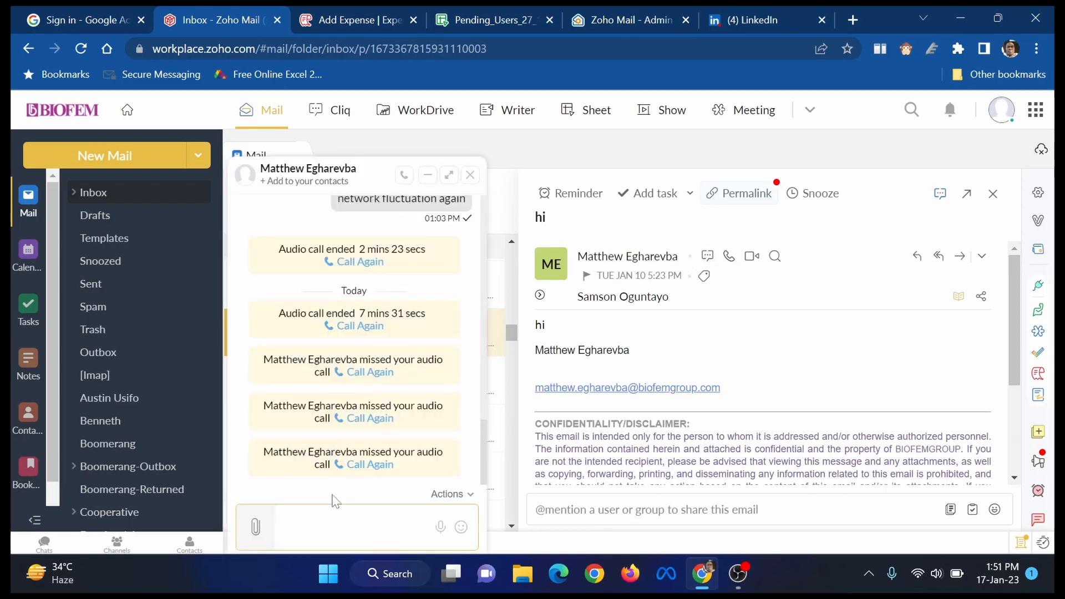
pyautogui.scroll(4, 349, 364)
pyautogui.scroll(-10, 353, 357)
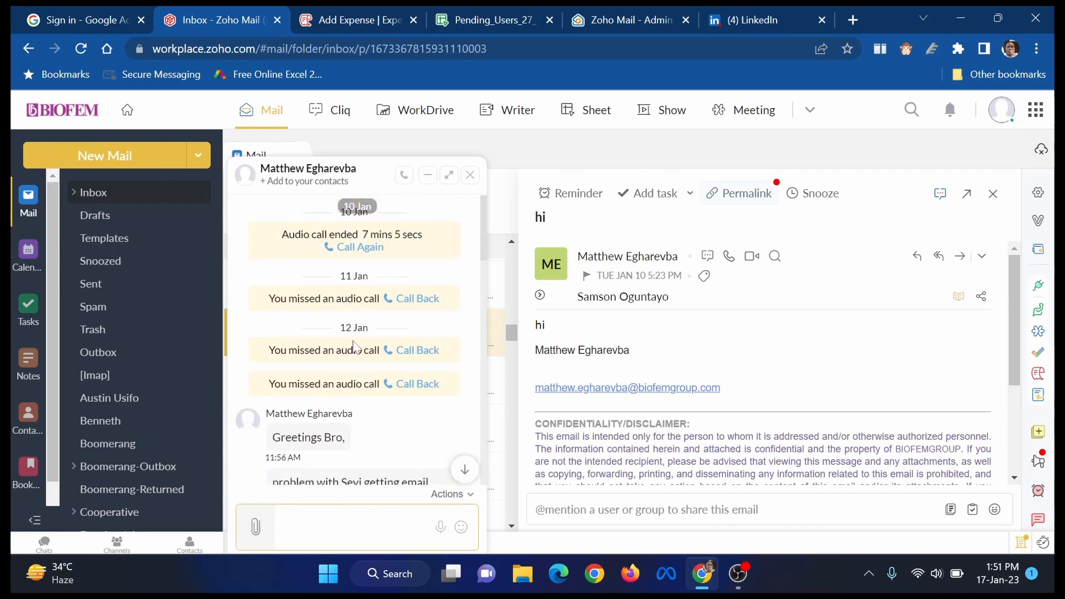
pyautogui.scroll(10, 411, 332)
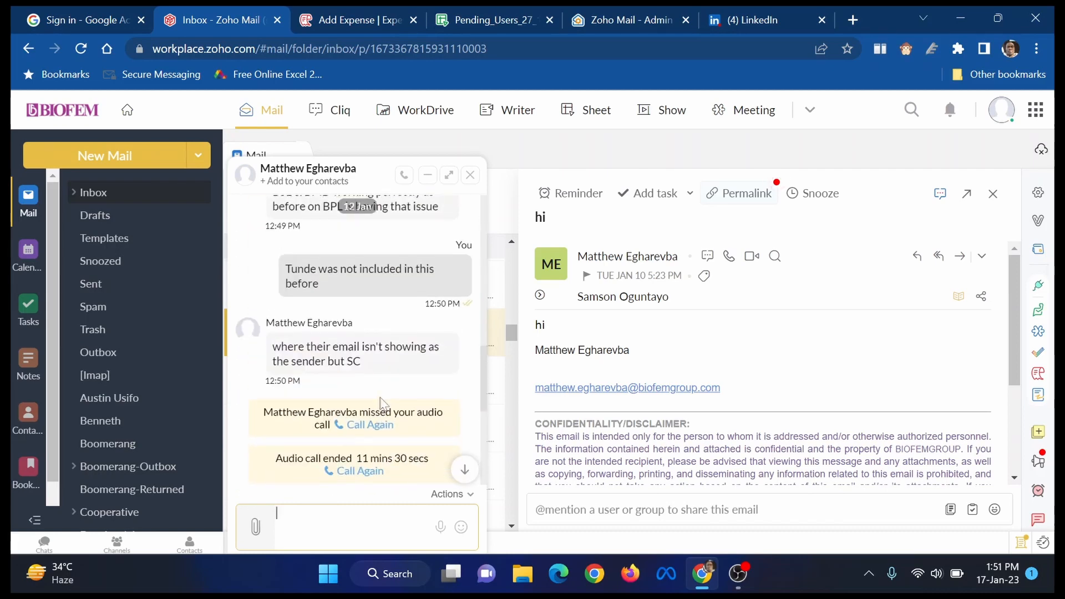
# Step: Start an audio call to the colleague from the chat window, hang up, and show the call options again
pyautogui.click(403, 175)
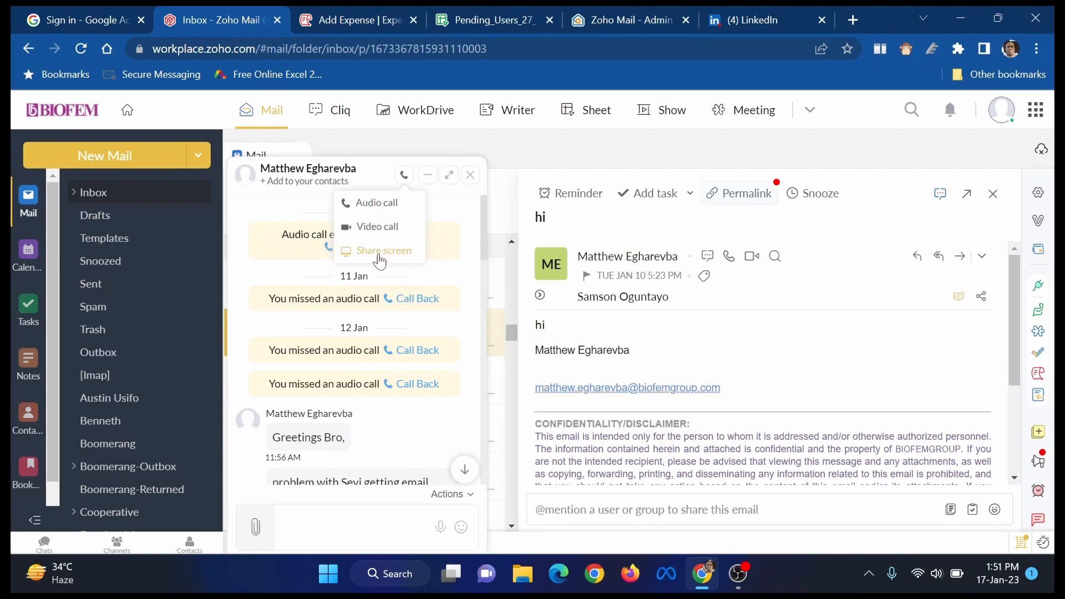
pyautogui.click(376, 204)
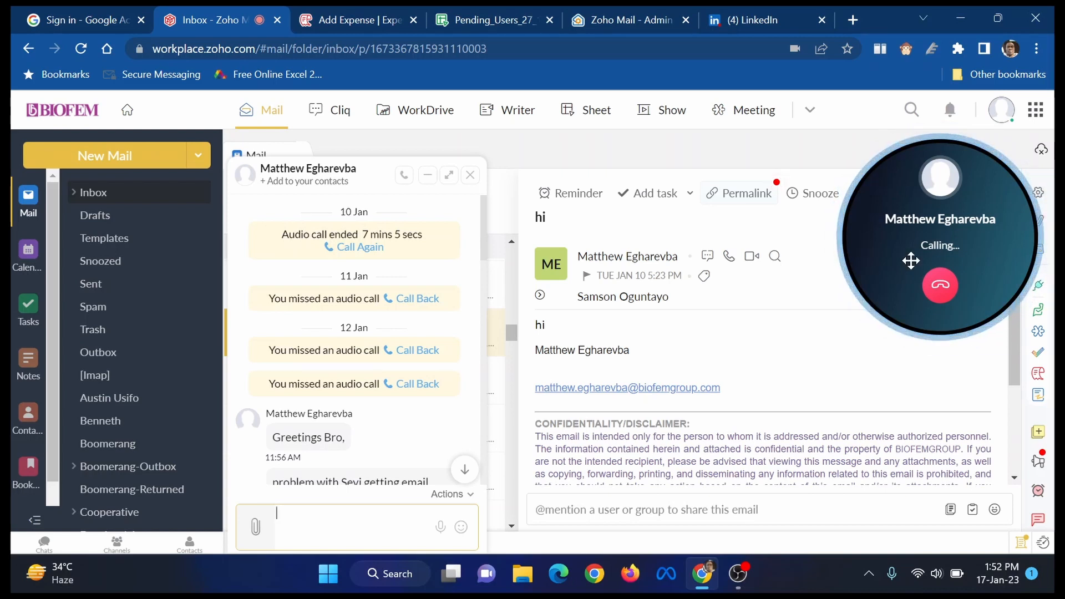
pyautogui.click(939, 288)
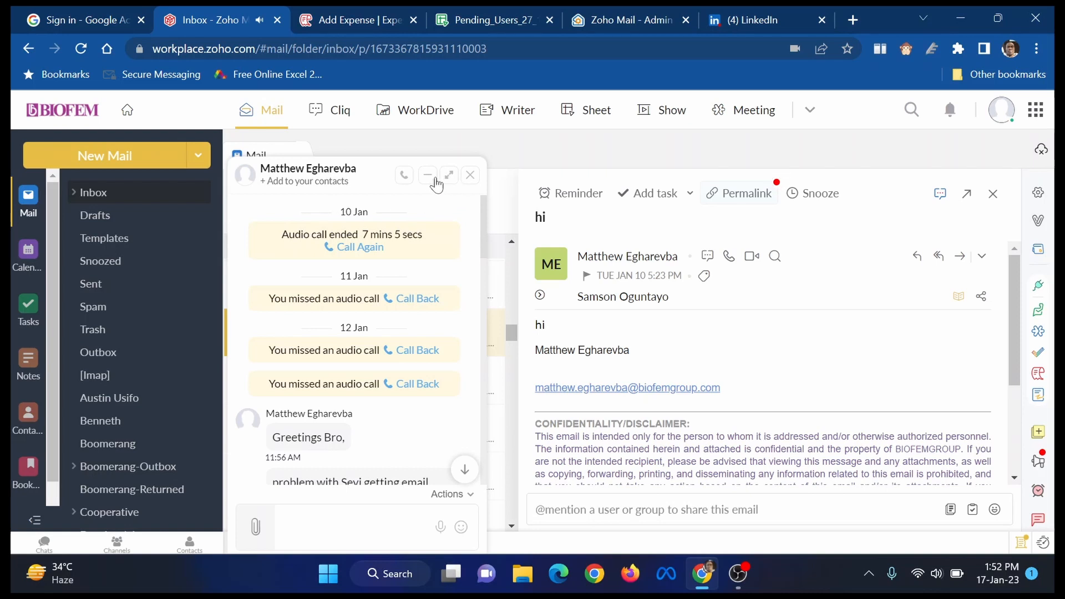
pyautogui.click(405, 178)
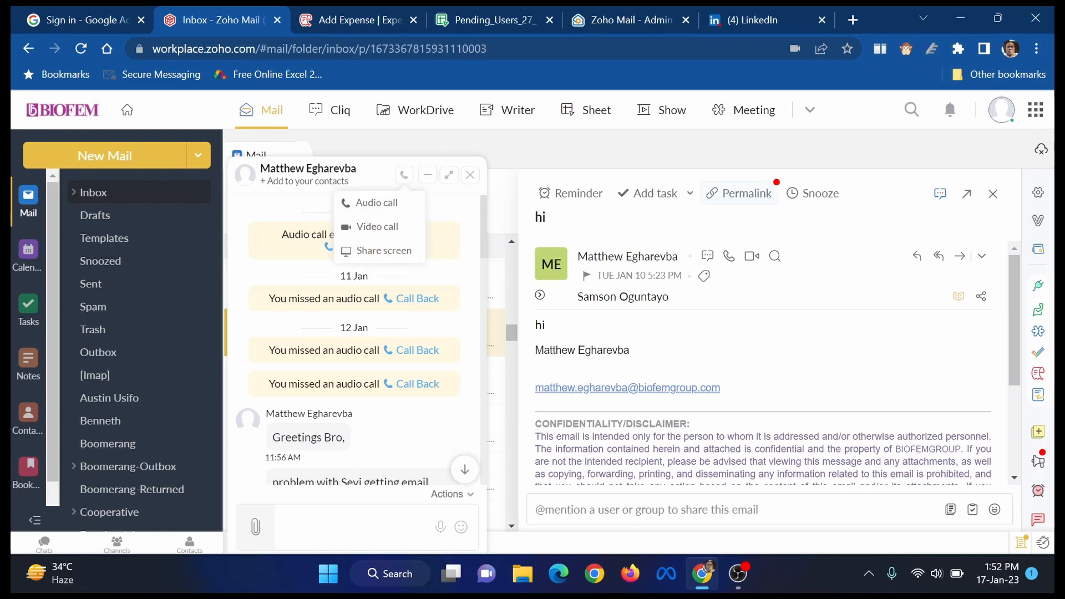
# Step: Send the colleague the chat messages "Hello" and "I was trying to reach you but i guess youre busy now"
pyautogui.click(366, 524)
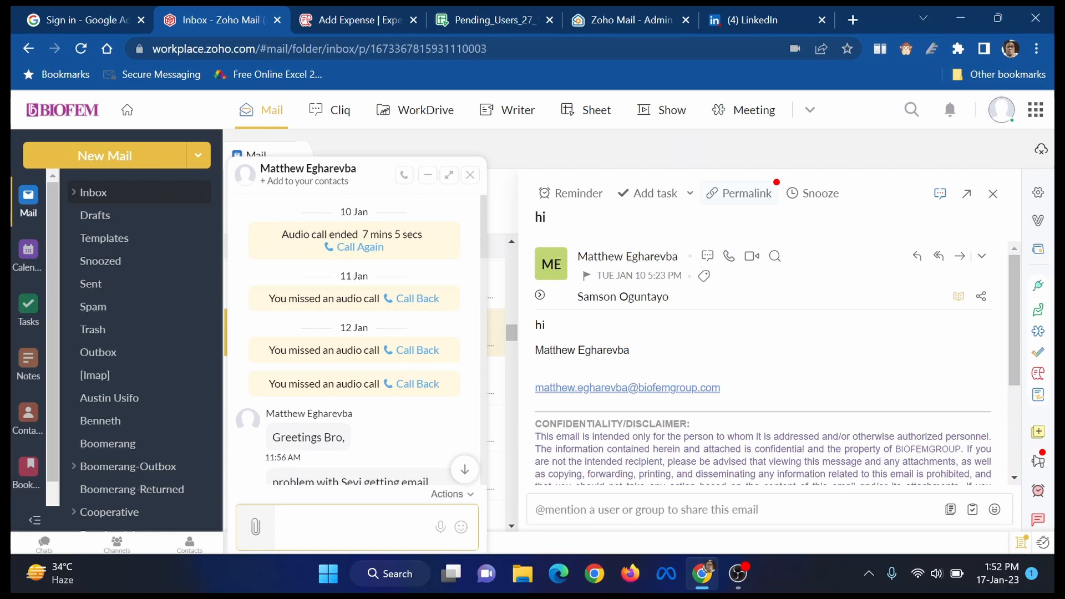
pyautogui.write('Hello')
pyautogui.press('Return')
pyautogui.write('I was')
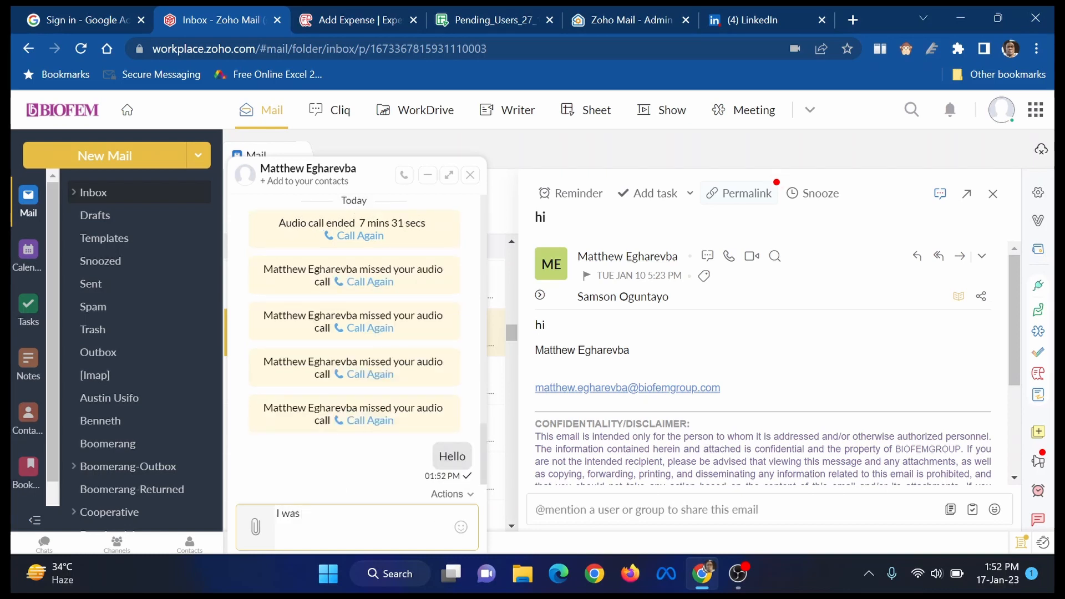
pyautogui.write(' trying to reach you but')
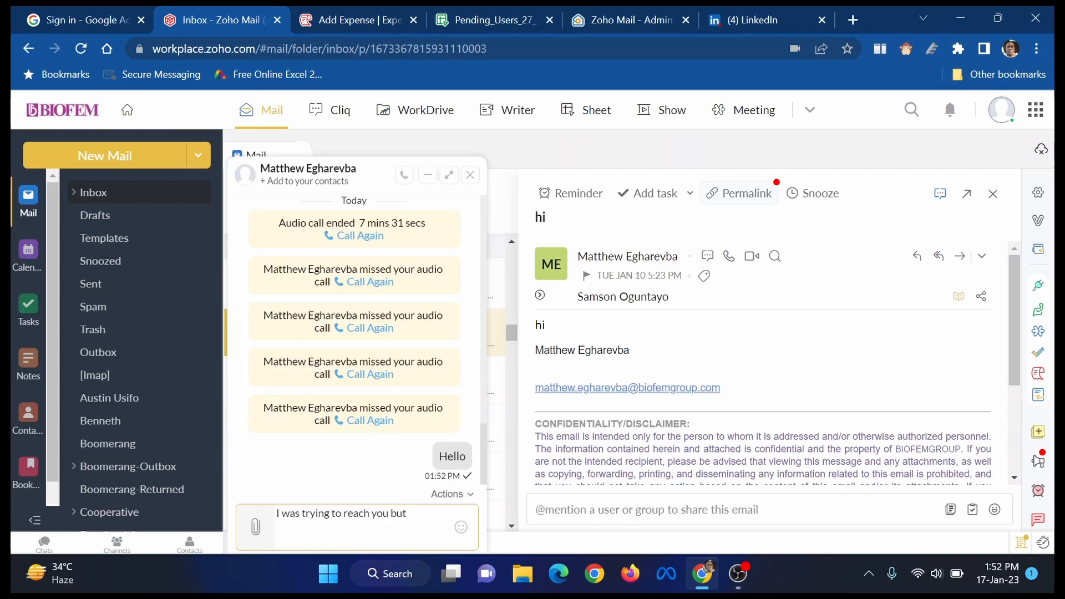
pyautogui.write(' i guess youre bus')
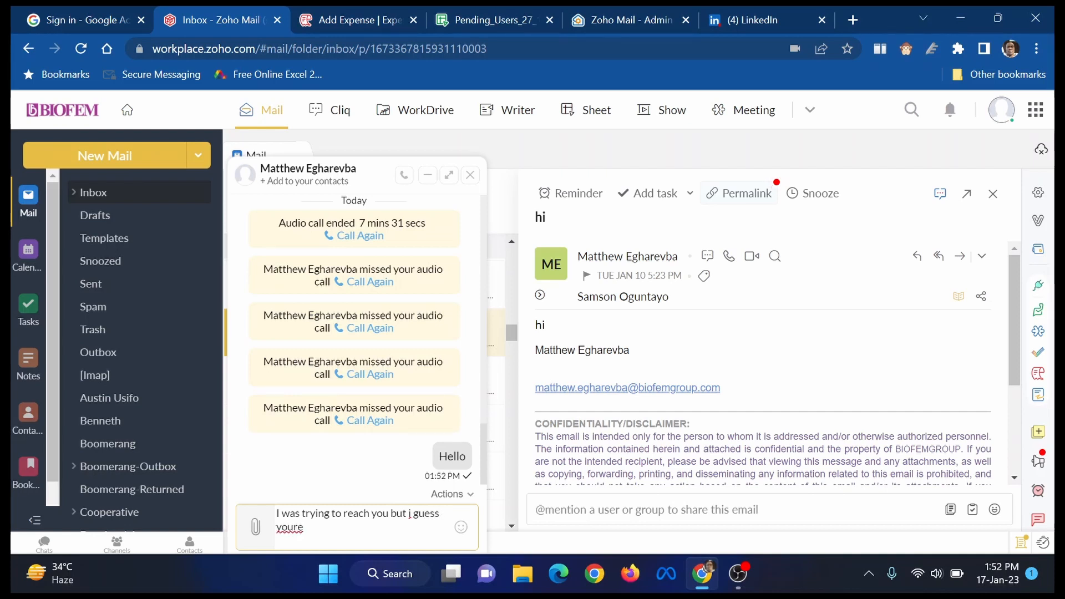
pyautogui.write('y today')
pyautogui.press('BackSpace')
pyautogui.press('BackSpace')
pyautogui.press('BackSpace')
pyautogui.write('now')
pyautogui.press('Return')
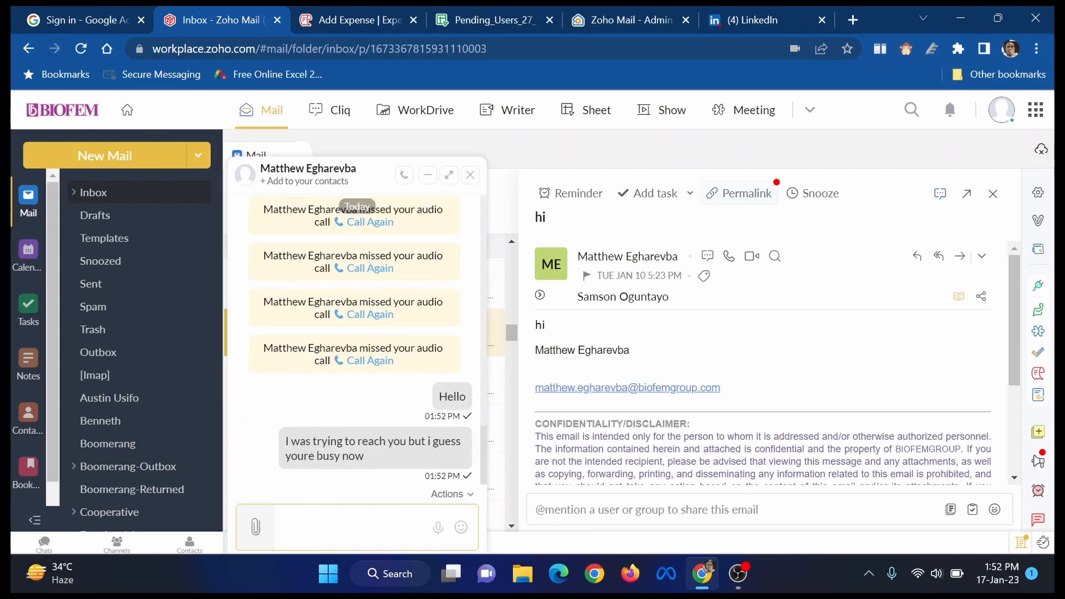
# Step: Send the chat message "Pls, call me back when youre available" and close the chat window
pyautogui.write('Pls, call ')
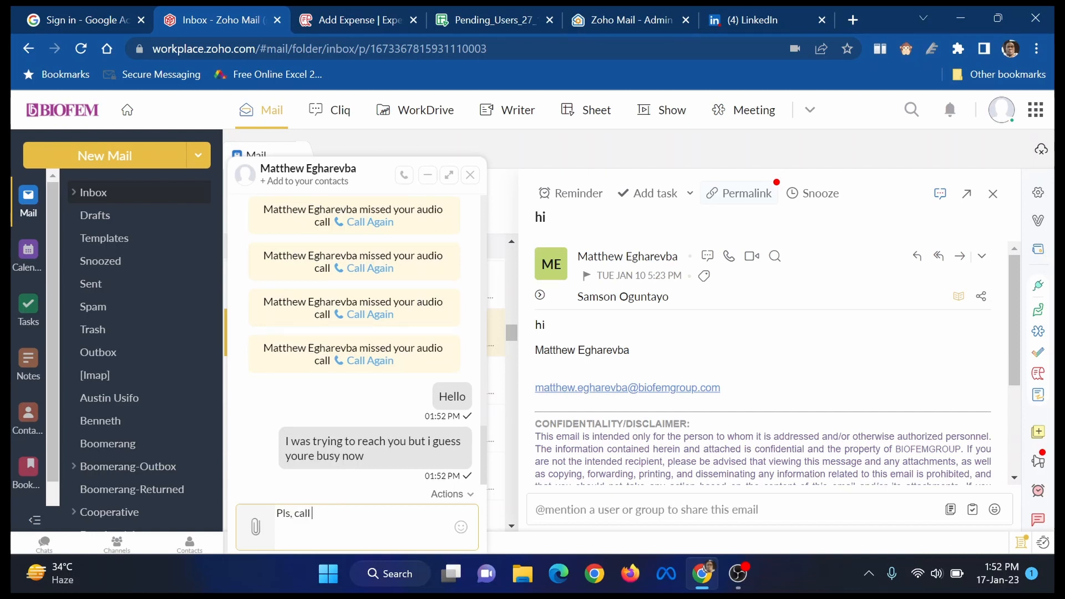
pyautogui.write('me back when youre availble')
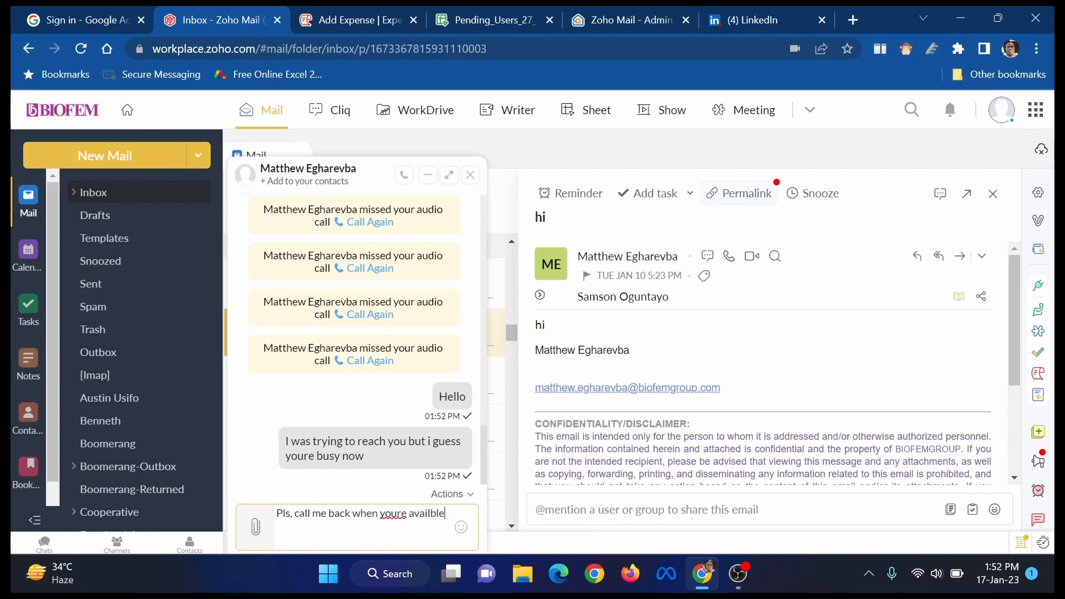
pyautogui.press('BackSpace')
pyautogui.press('BackSpace')
pyautogui.press('BackSpace')
pyautogui.write('able')
pyautogui.press('Return')
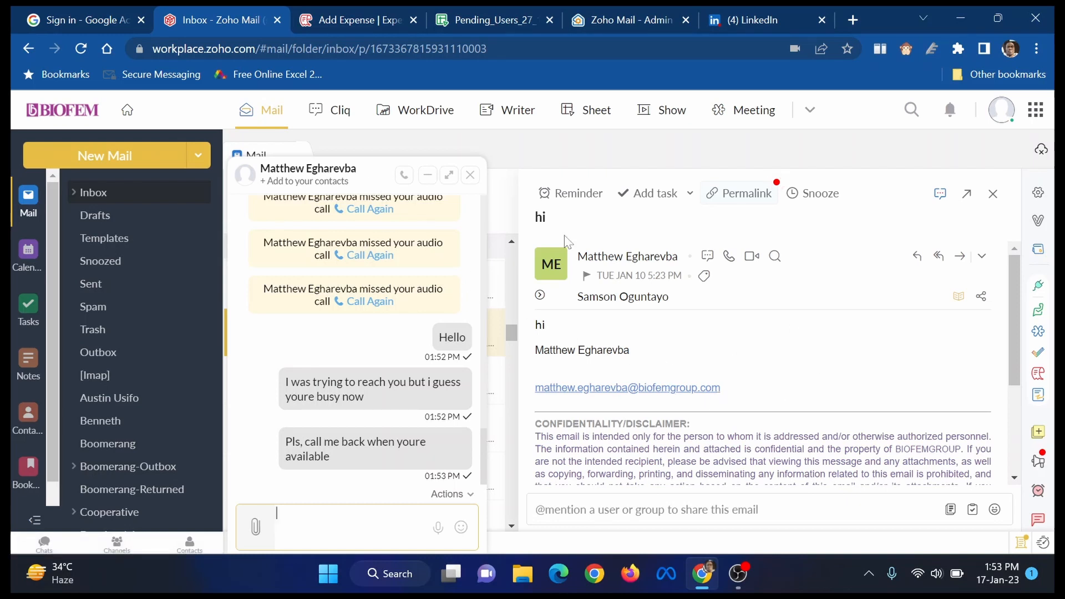
pyautogui.click(470, 175)
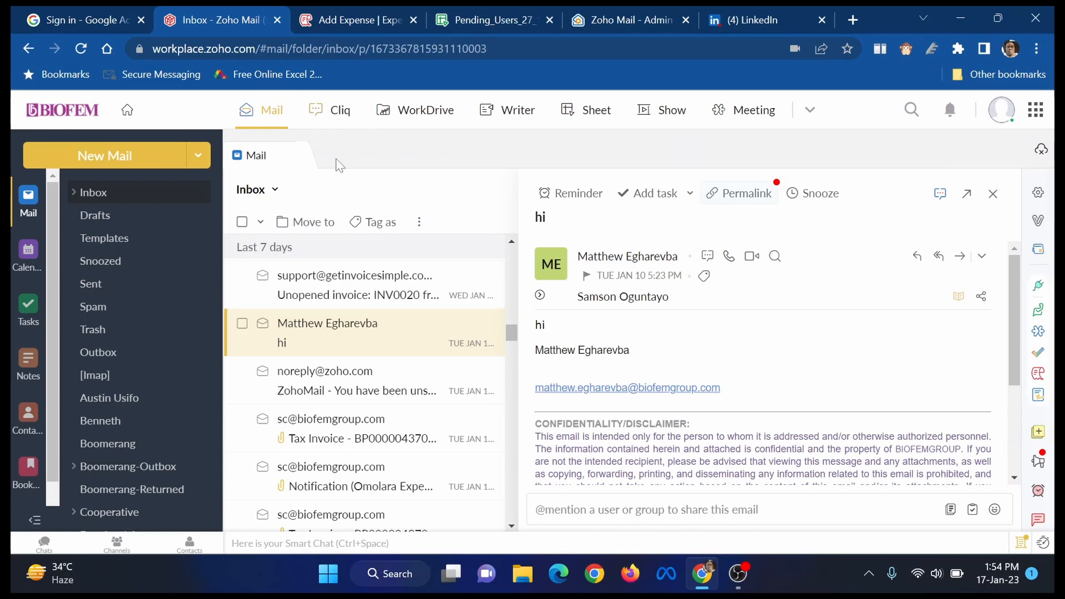
# Step: View the Cliq overview of conversations and meetings, and return to the newest messages in the mail inbox
pyautogui.click(343, 115)
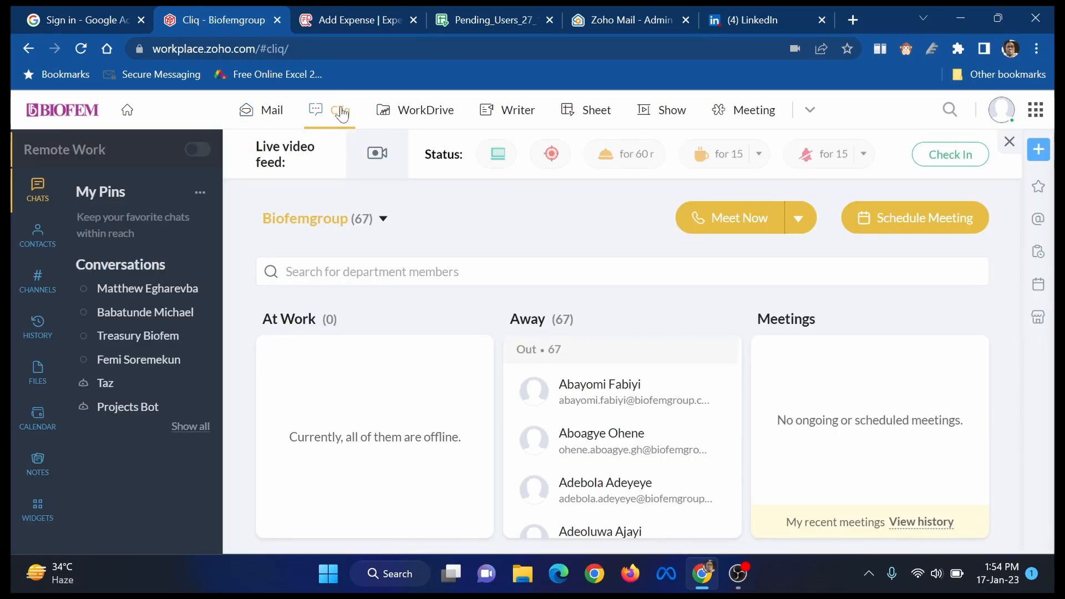
pyautogui.click(277, 113)
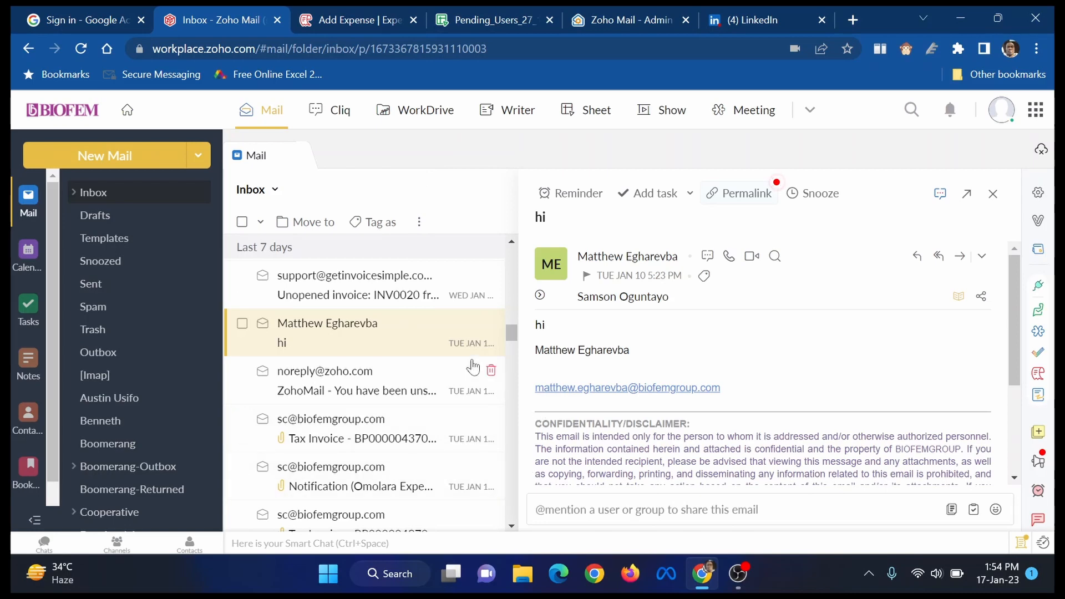
pyautogui.scroll(3, 407, 288)
pyautogui.scroll(10, 407, 287)
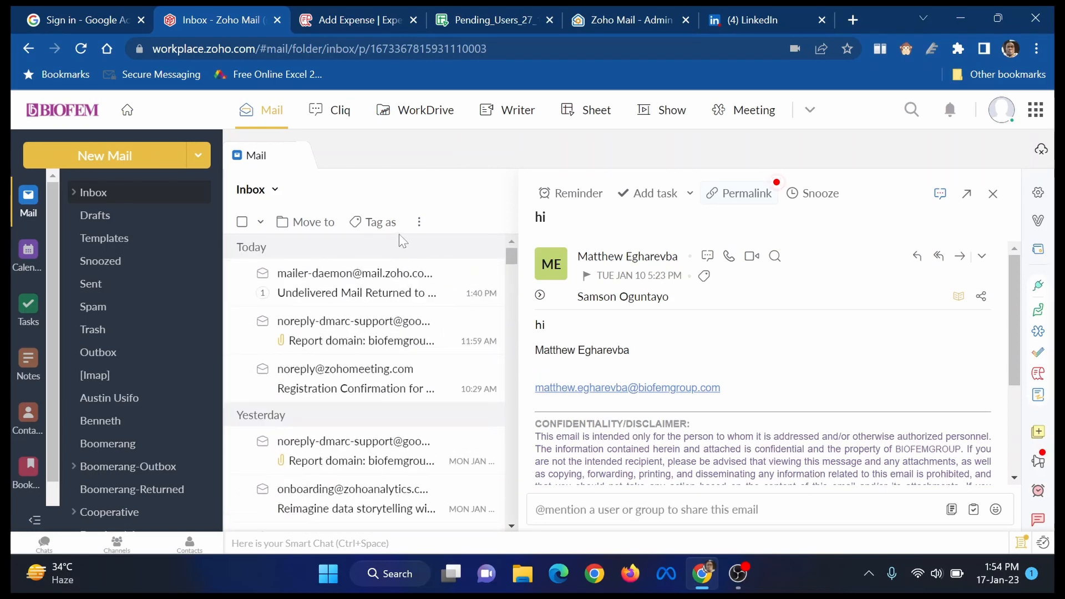